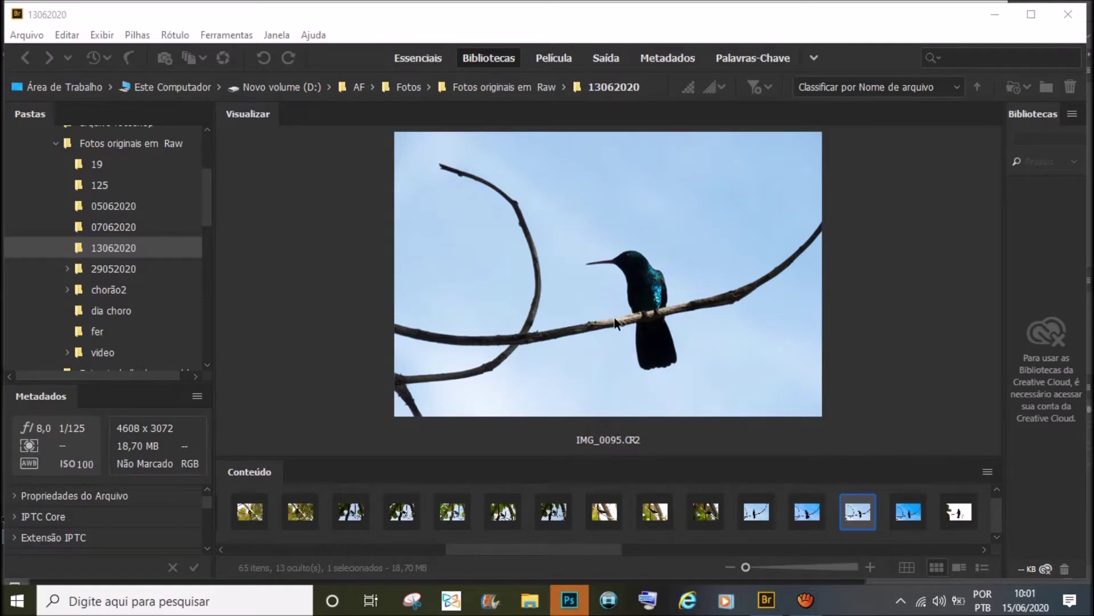
Bring up the context menu for IMG_0095.CR2 from the 13062020 folder in Bridge
{"action": "right_click", "coordinate": [584, 265]}
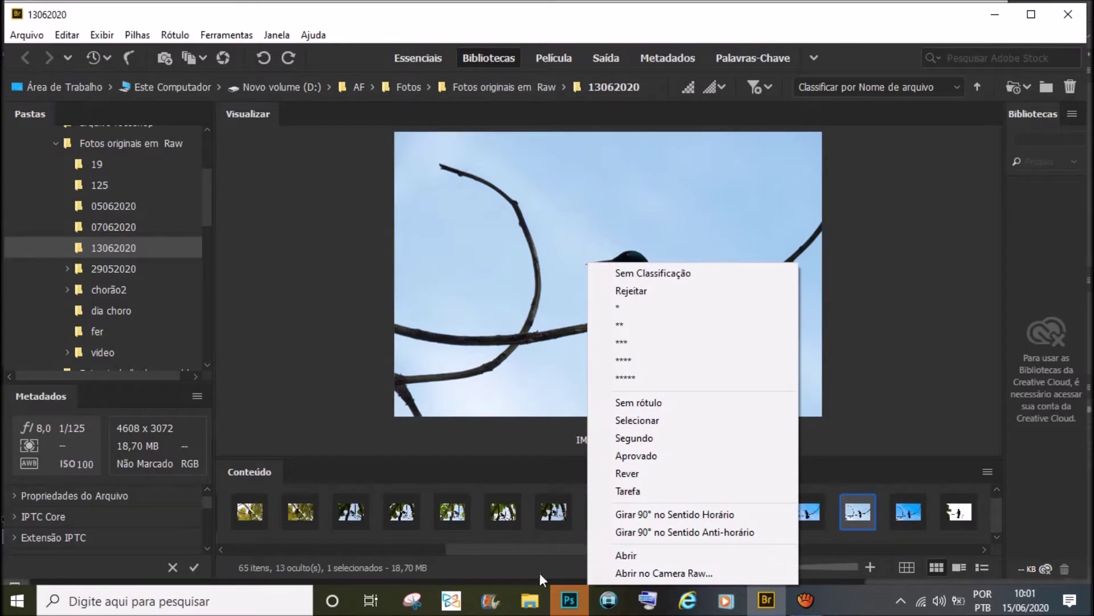
Open IMG_0095.CR2 in Camera Raw and pass it on to Photoshop
{"action": "left_click", "coordinate": [566, 596]}
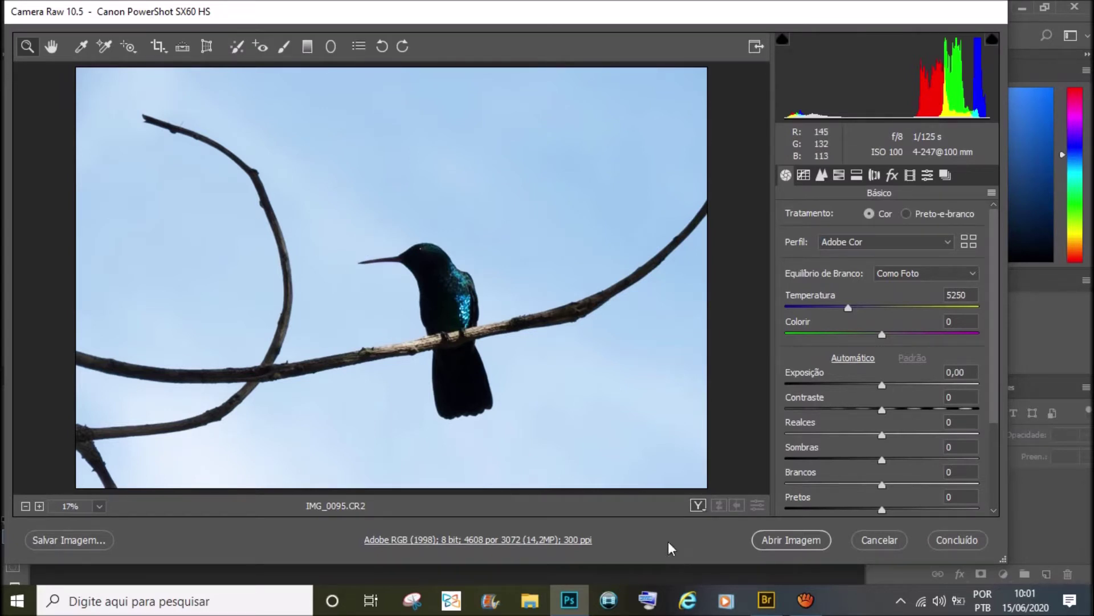
{"action": "left_click", "coordinate": [789, 538]}
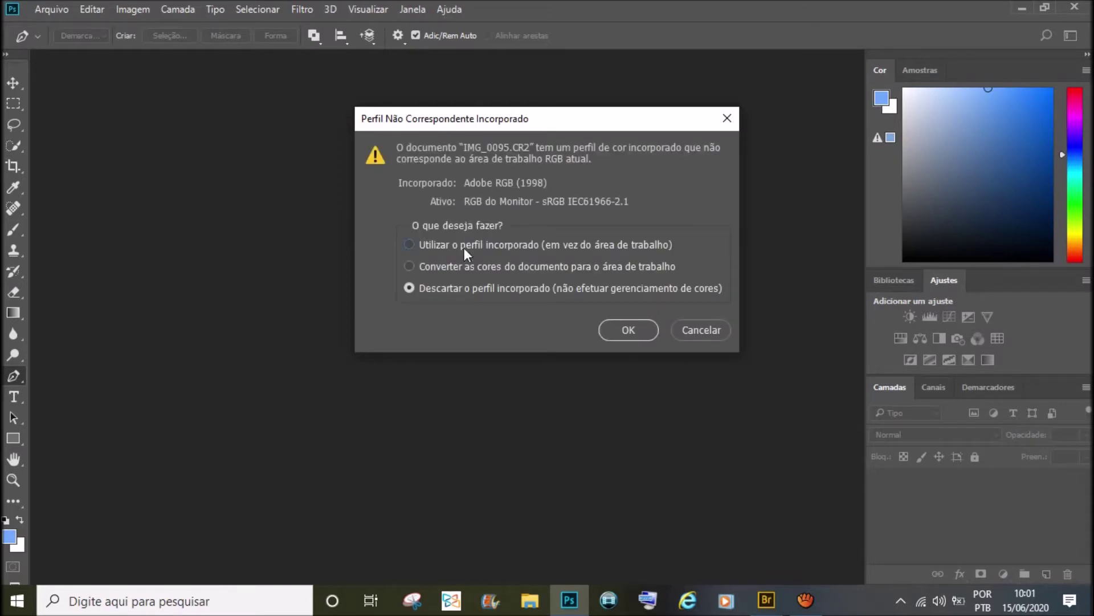
Open the photo with its embedded Adobe RGB profile and rename the background layer teste1
{"action": "left_click", "coordinate": [464, 246]}
{"action": "left_click", "coordinate": [628, 341]}
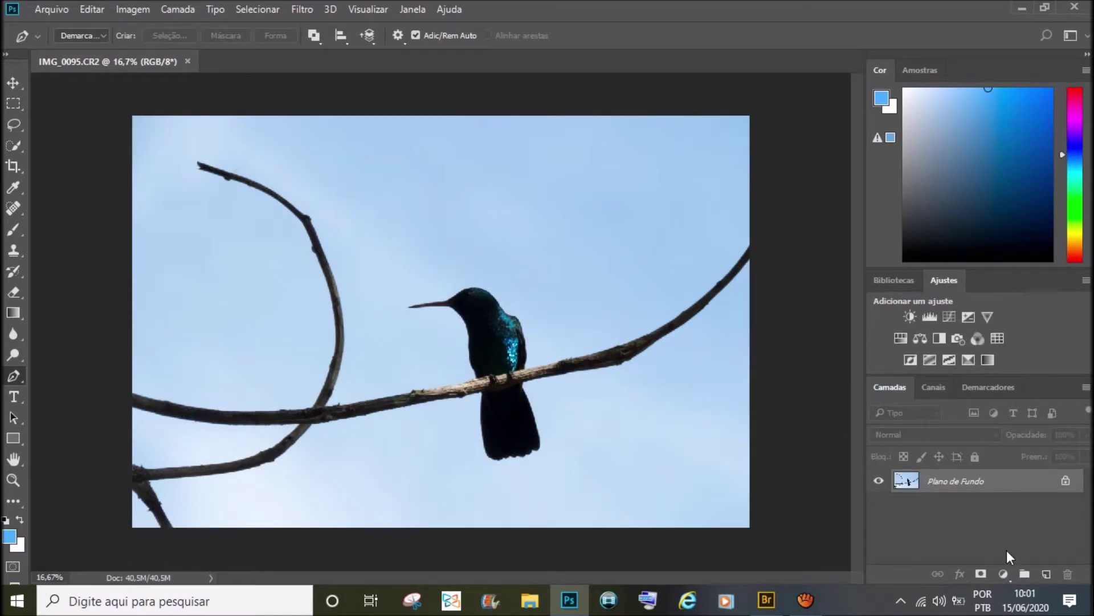
{"action": "double_click", "coordinate": [958, 483]}
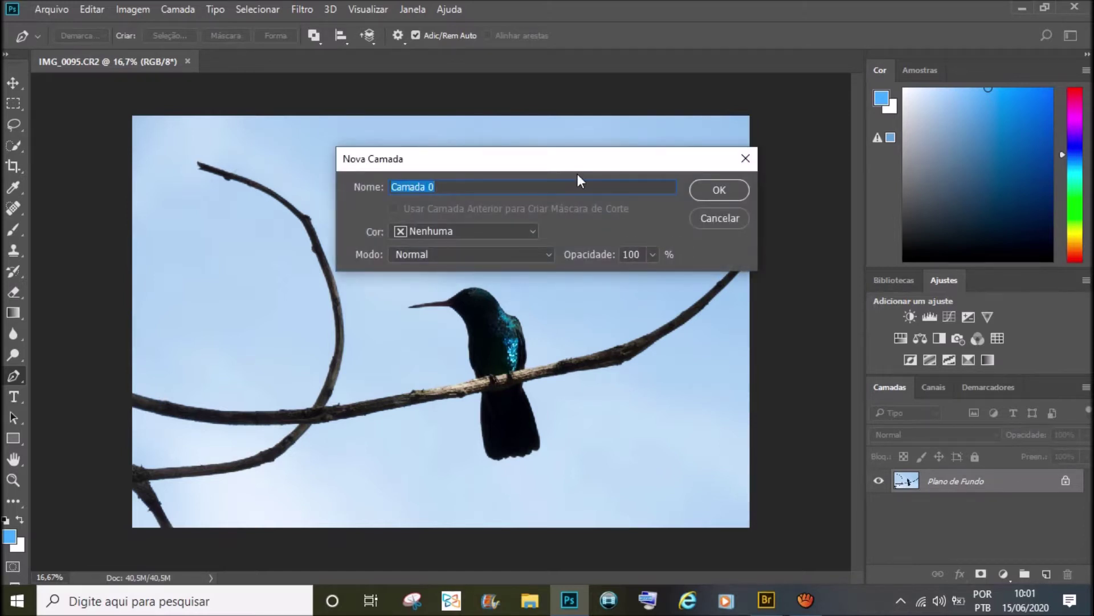
{"action": "type", "text": "teste1"}
{"action": "left_click", "coordinate": [720, 194]}
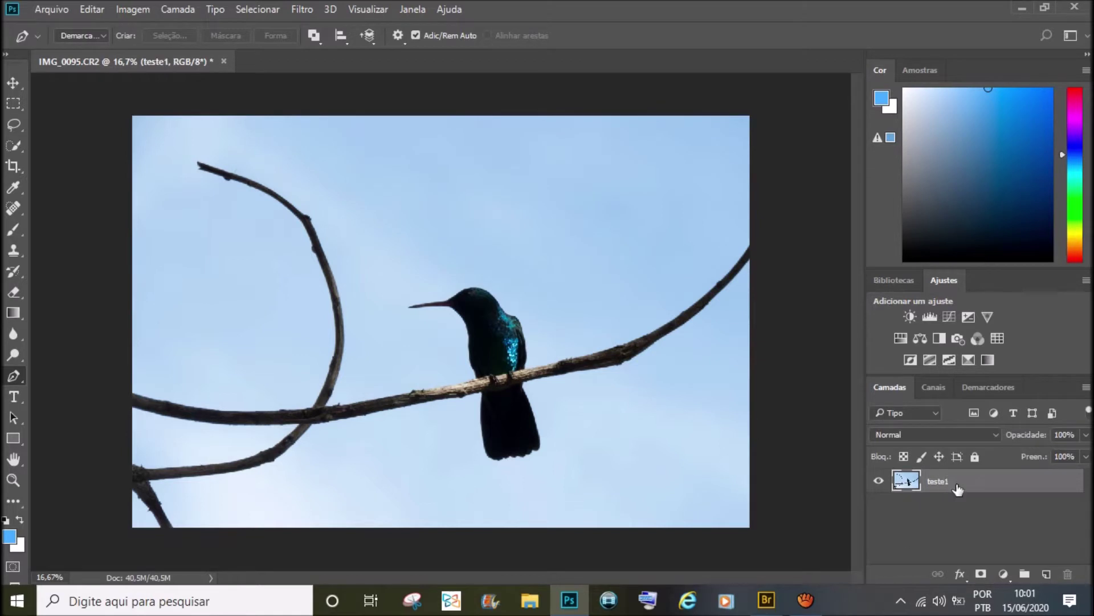
Duplicate the teste1 layer as teste1 cópia
{"action": "right_click", "coordinate": [957, 487]}
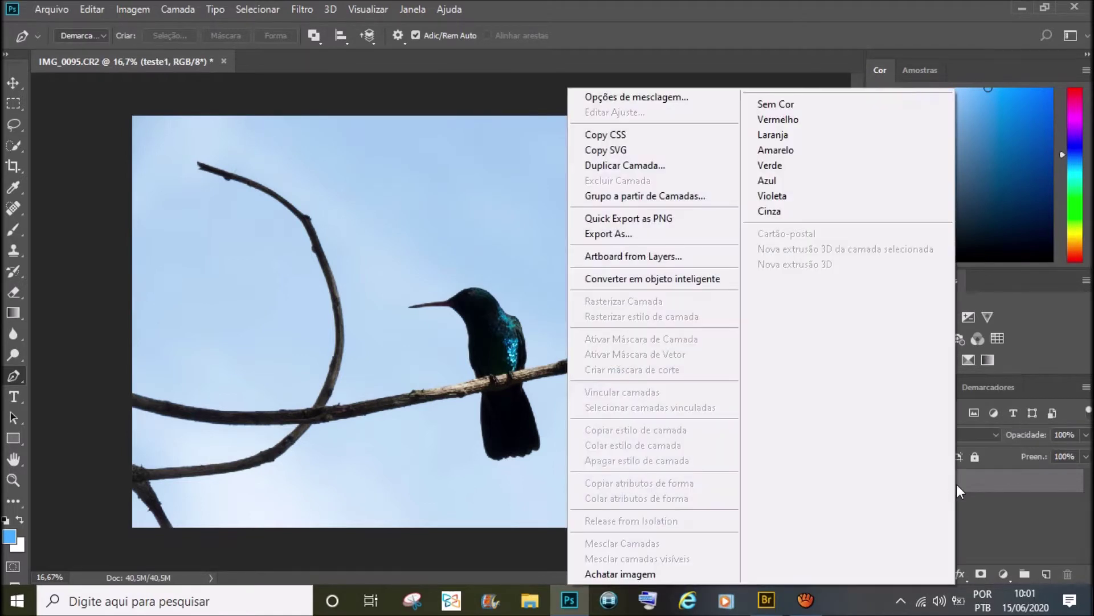
{"action": "left_click", "coordinate": [651, 161]}
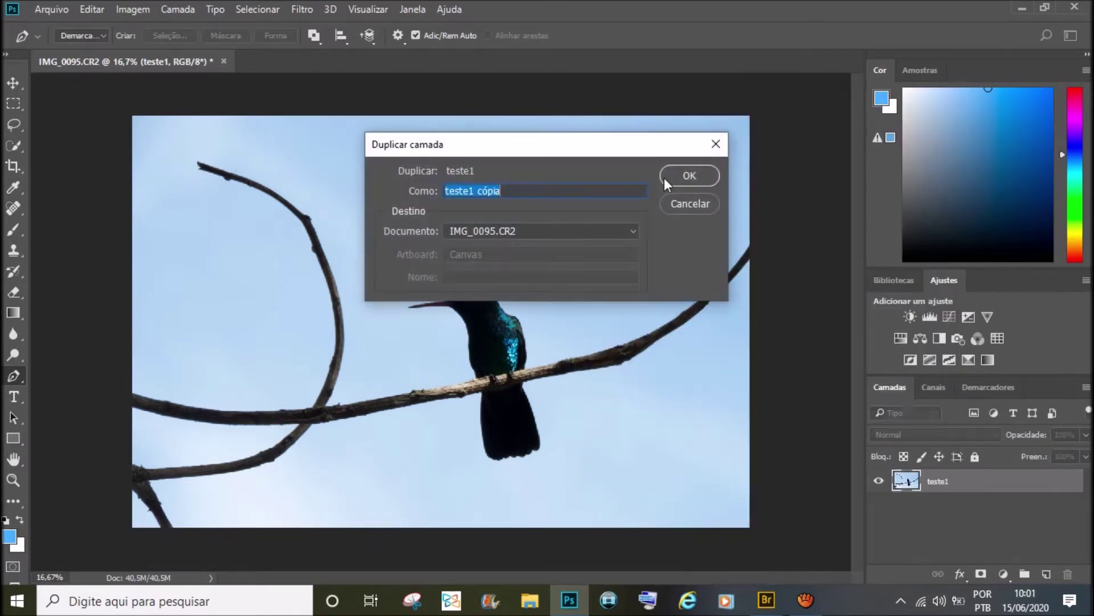
{"action": "left_click", "coordinate": [690, 174]}
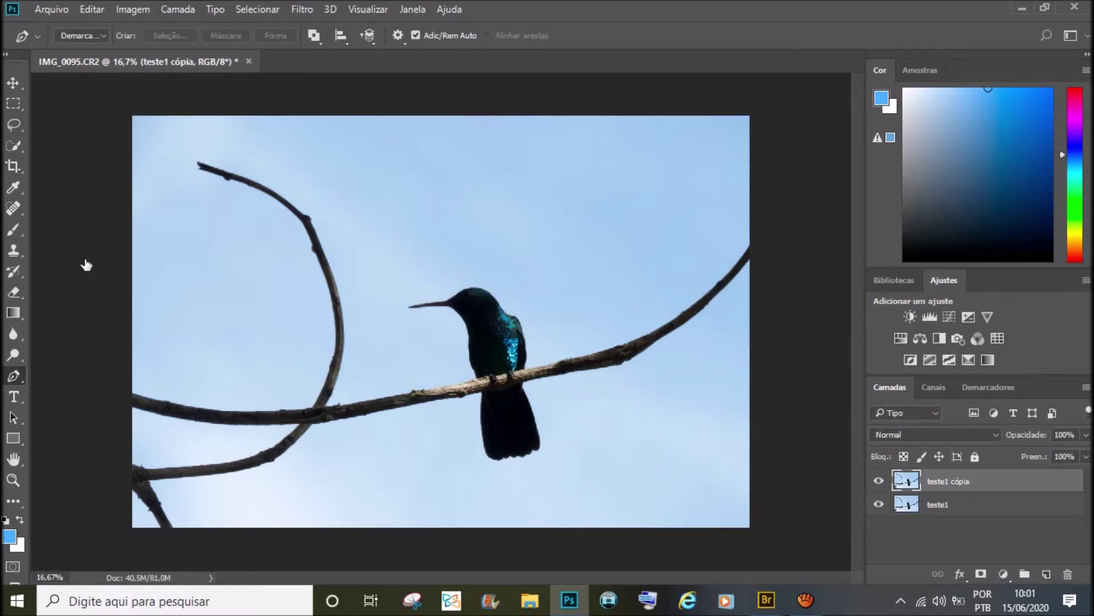
Lasso the upper end of the left branch and content-aware fill it with sky
{"action": "left_click", "coordinate": [14, 124]}
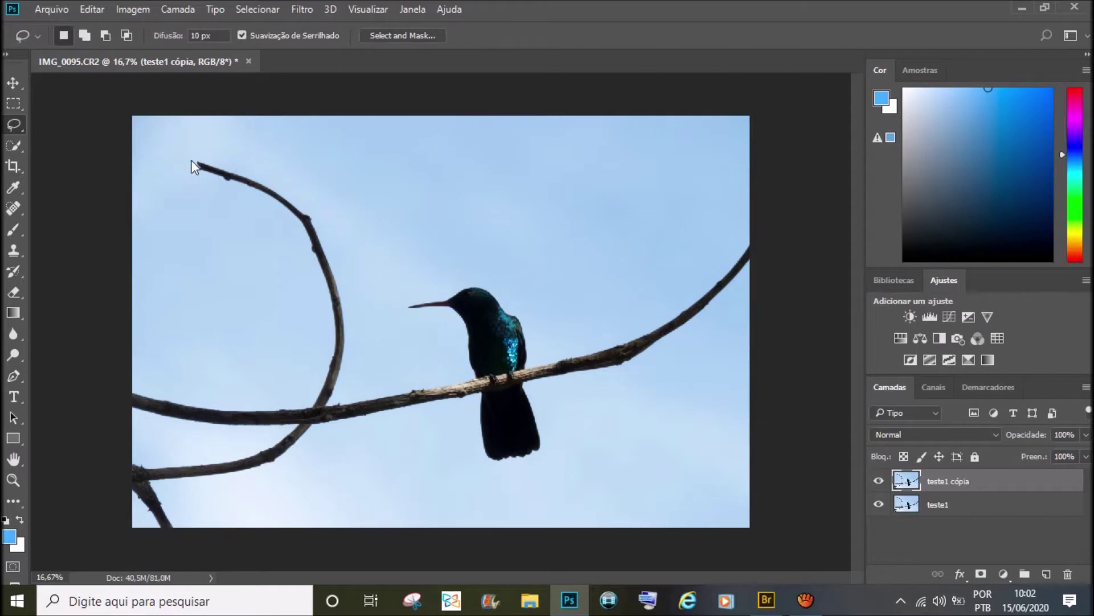
{"action": "left_click_drag", "start_coordinate": [175, 157], "coordinate": [257, 225]}
{"action": "mouse_move", "coordinate": [273, 171]}
{"action": "left_mouse_down"}
{"action": "mouse_move", "coordinate": [202, 136]}
{"action": "mouse_move", "coordinate": [176, 166]}
{"action": "left_mouse_up"}
{"action": "left_click", "coordinate": [90, 9]}
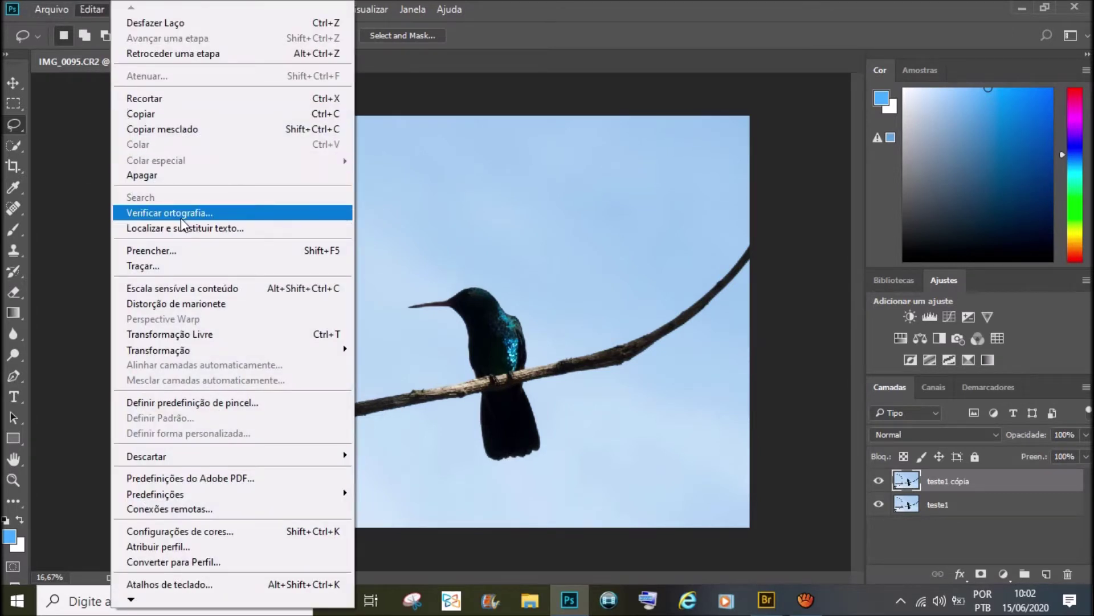
{"action": "left_click", "coordinate": [171, 256]}
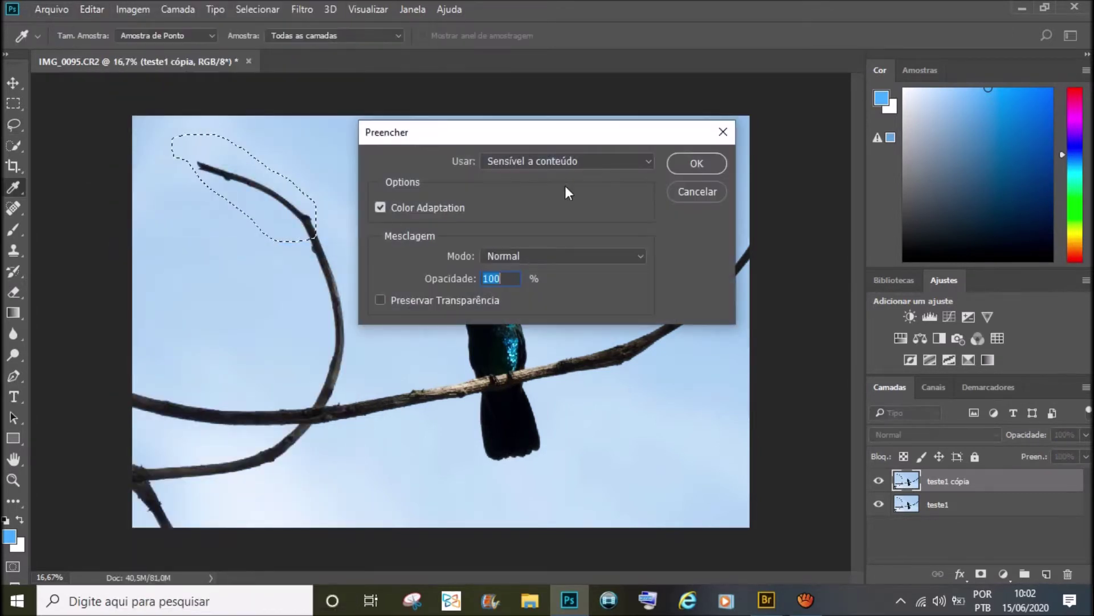
{"action": "left_click", "coordinate": [719, 165]}
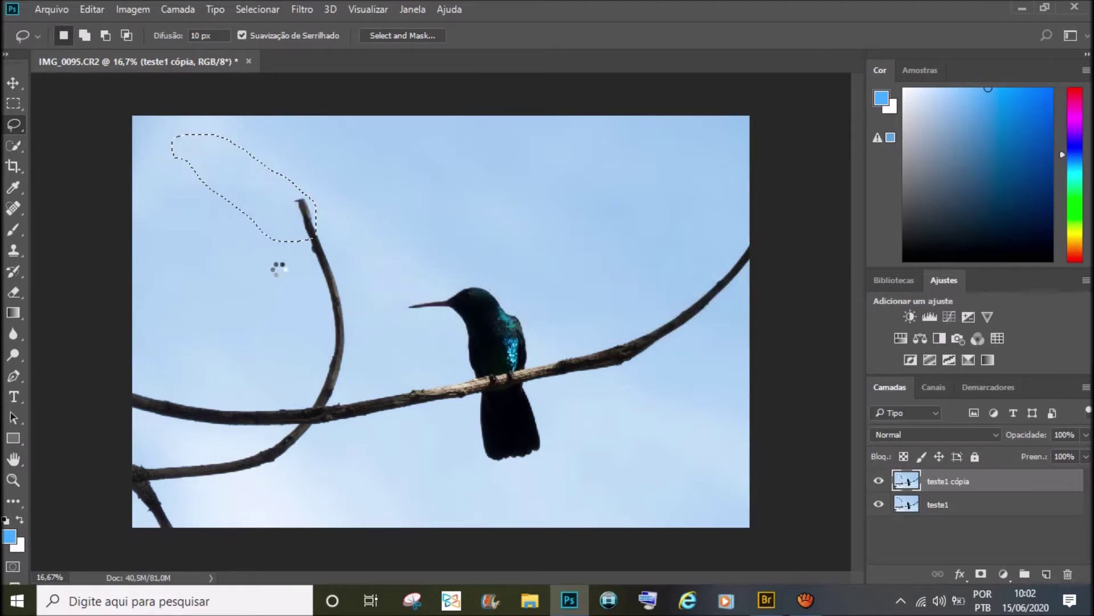
Lasso the remaining branch tip and content-aware fill it with sky
{"action": "left_click", "coordinate": [201, 176]}
{"action": "left_click_drag", "start_coordinate": [282, 181], "coordinate": [282, 203]}
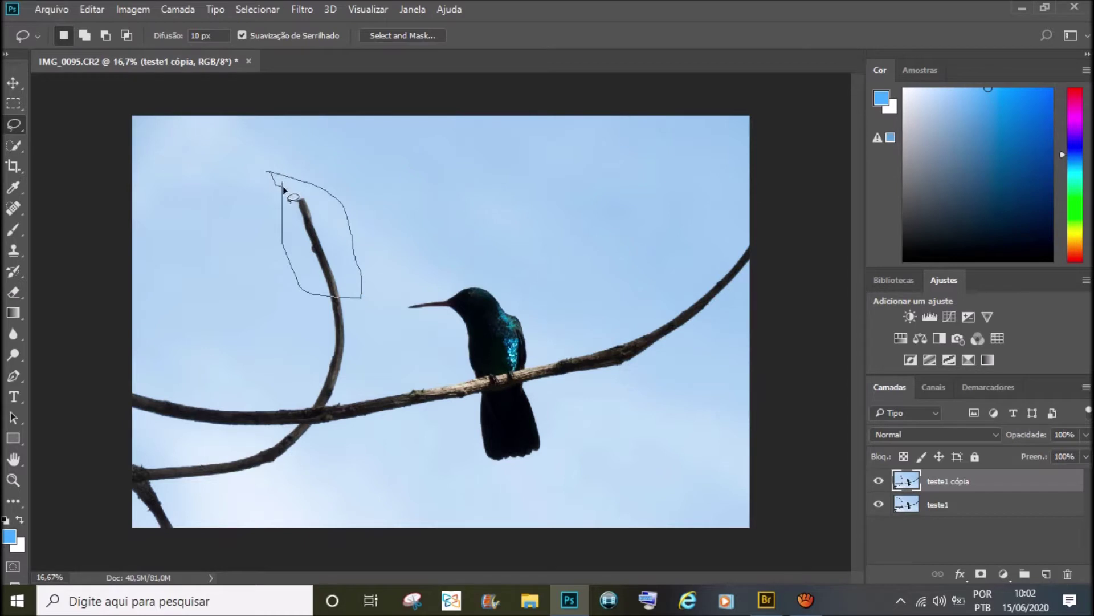
{"action": "left_click_drag", "start_coordinate": [290, 190], "coordinate": [289, 190]}
{"action": "left_click", "coordinate": [106, 8]}
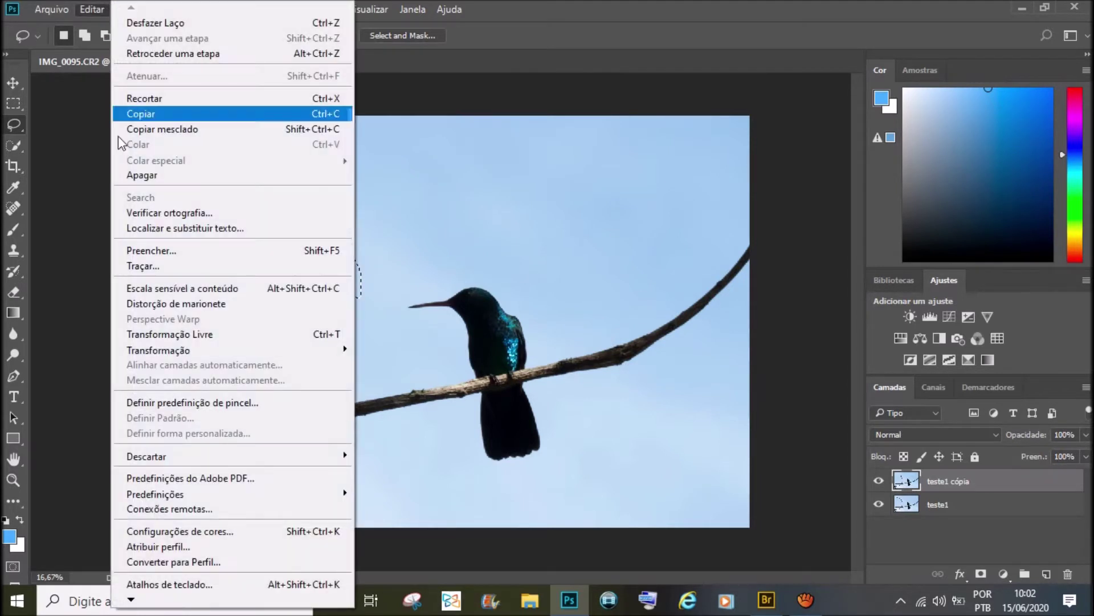
{"action": "left_click", "coordinate": [146, 252]}
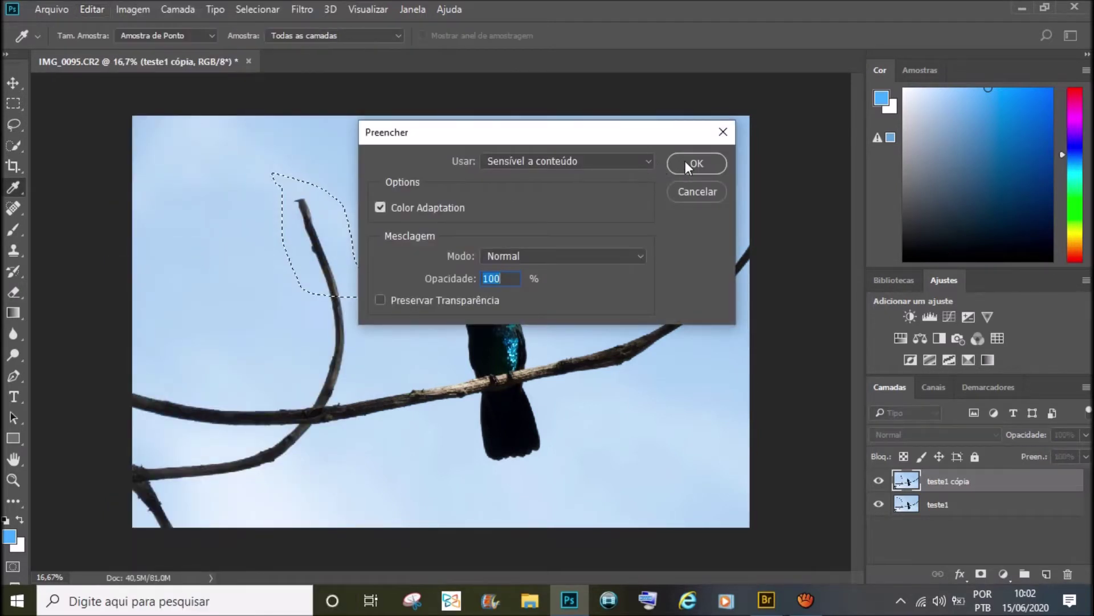
{"action": "left_click", "coordinate": [685, 162]}
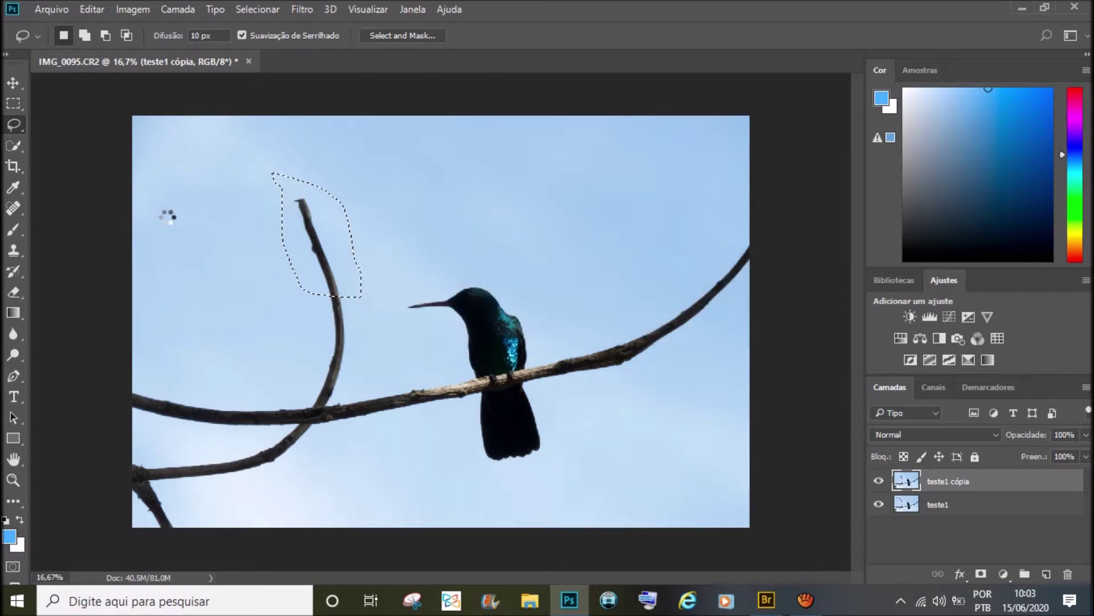
Lasso the trimmed branch tip, content-aware fill it with sky, and deselect
{"action": "key", "text": "ctrl+d"}
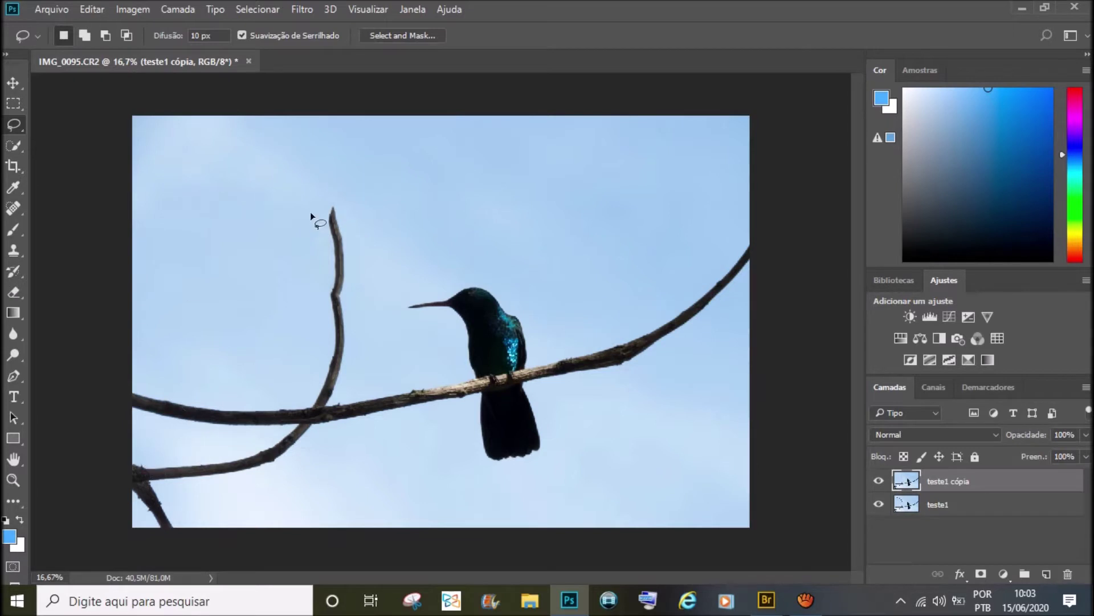
{"action": "left_click_drag", "start_coordinate": [324, 183], "coordinate": [365, 269]}
{"action": "left_click_drag", "start_coordinate": [332, 184], "coordinate": [314, 184]}
{"action": "left_click", "coordinate": [74, 9]}
{"action": "left_click", "coordinate": [89, 10]}
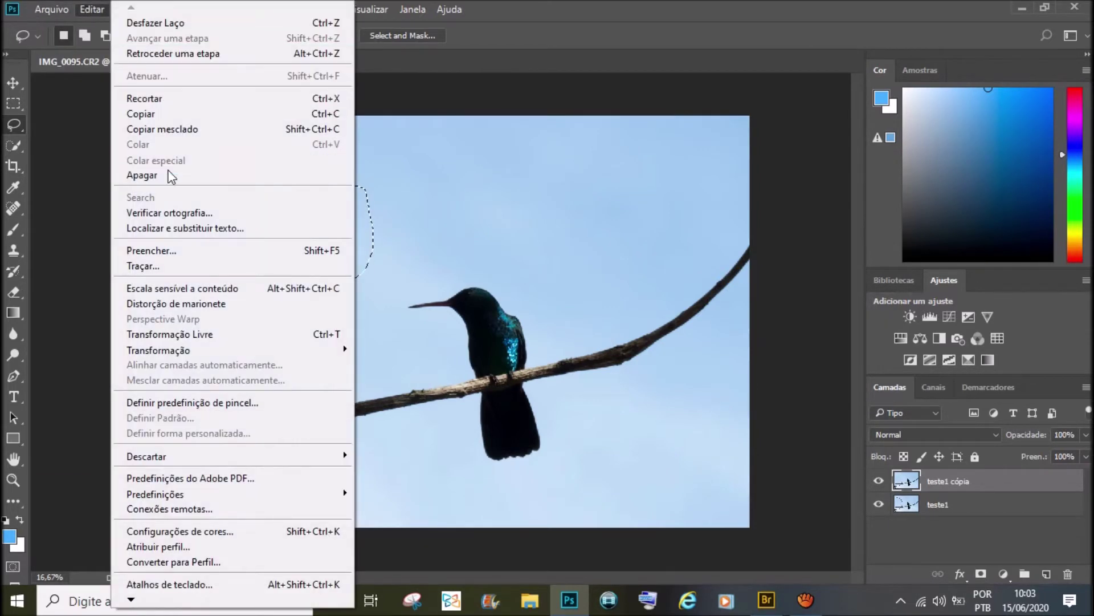
{"action": "left_click", "coordinate": [171, 250]}
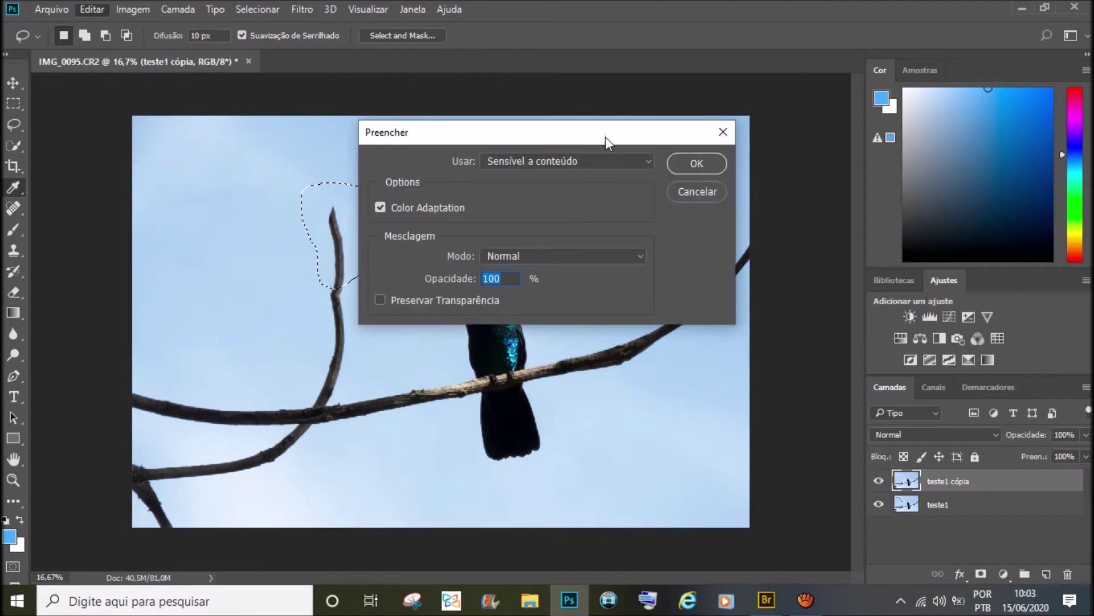
{"action": "left_click", "coordinate": [695, 164]}
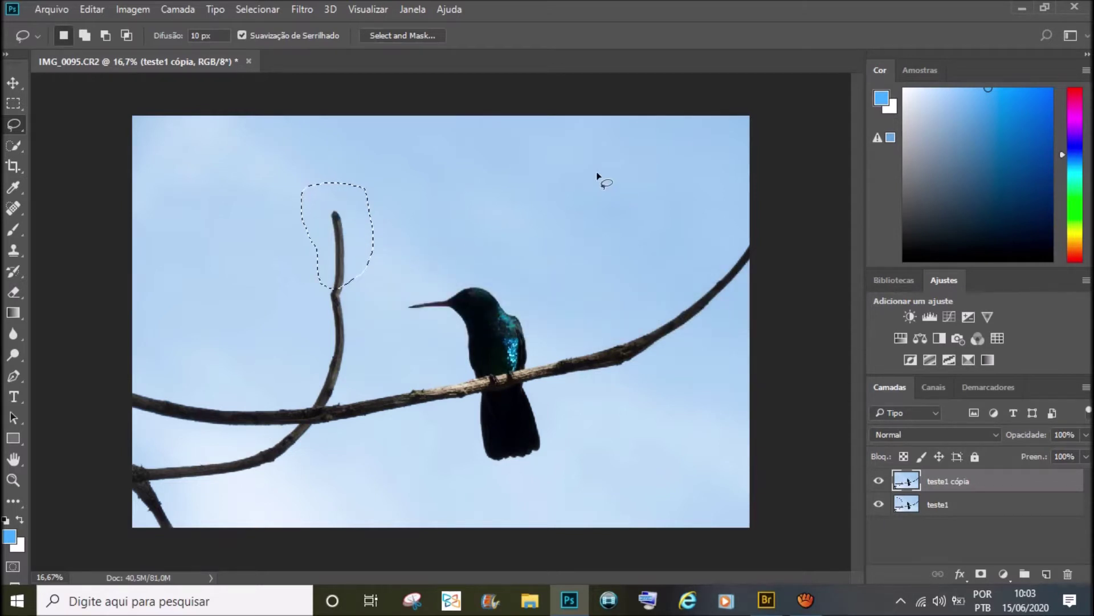
{"action": "key", "text": "ctrl+d"}
Content-aware fill the branch stub at the lower-left corner with sky, then deselect
{"action": "mouse_move", "coordinate": [192, 461]}
{"action": "left_mouse_down"}
{"action": "mouse_move", "coordinate": [220, 470]}
{"action": "mouse_move", "coordinate": [245, 531]}
{"action": "mouse_move", "coordinate": [94, 529]}
{"action": "left_mouse_up"}
{"action": "left_click_drag", "start_coordinate": [129, 463], "coordinate": [131, 456]}
{"action": "left_click", "coordinate": [92, 9]}
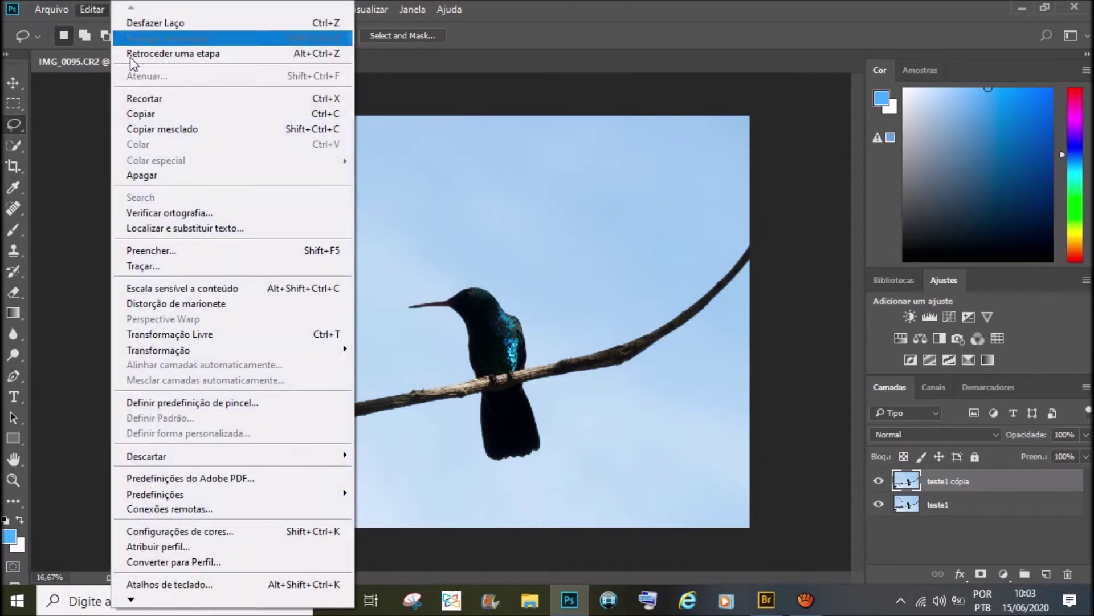
{"action": "left_click", "coordinate": [169, 252]}
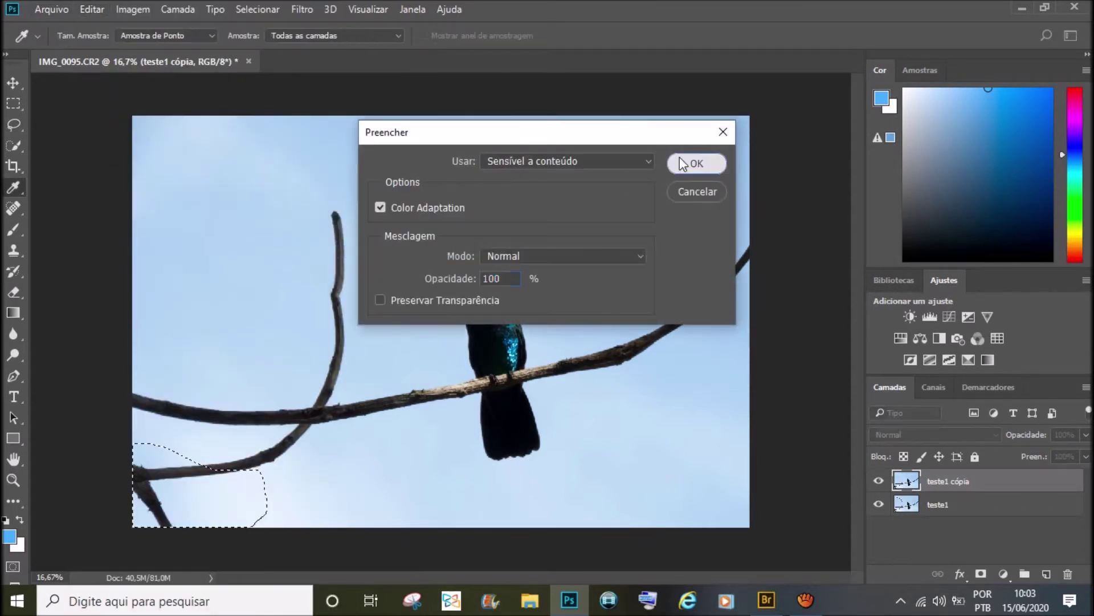
{"action": "left_click", "coordinate": [682, 162]}
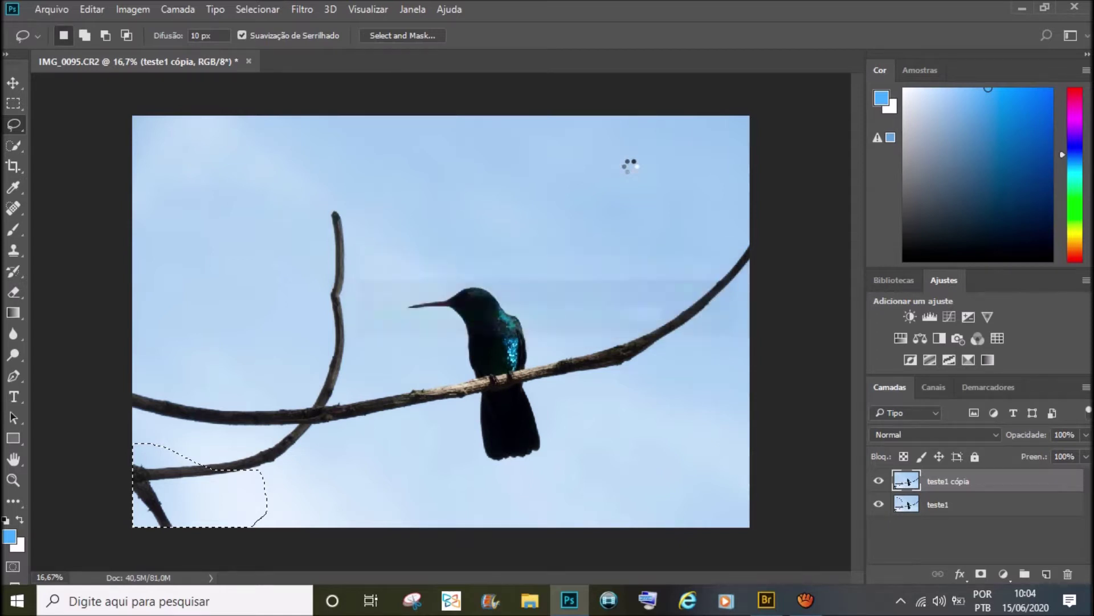
{"action": "key", "text": "ctrl+d"}
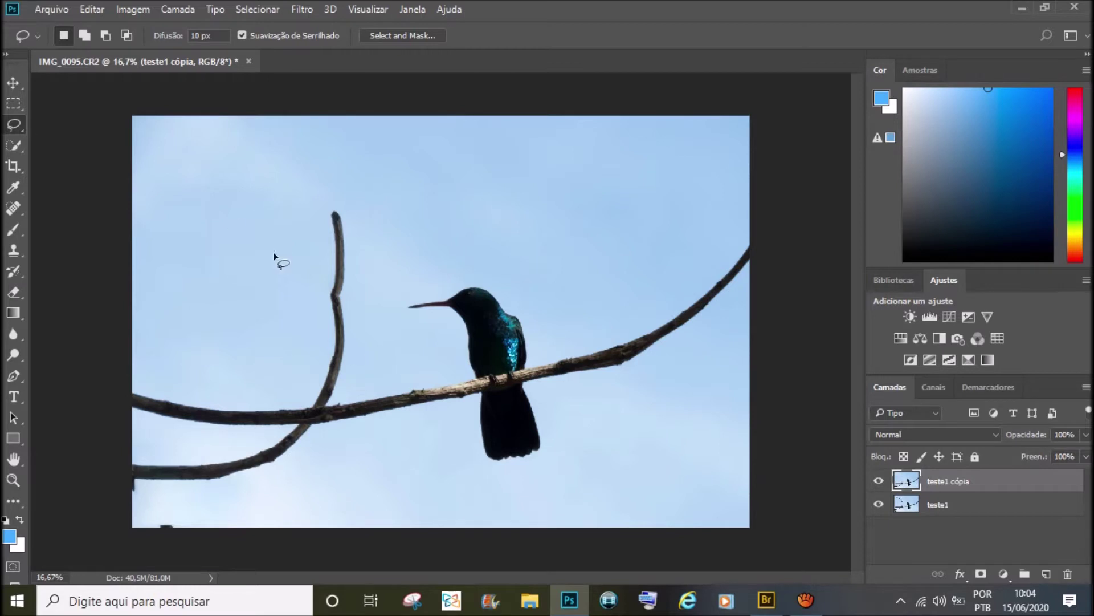
{"action": "left_click", "coordinate": [282, 181]}
{"action": "left_click", "coordinate": [617, 227]}
Lasso another lower-left area and content-aware fill it with sky
{"action": "mouse_move", "coordinate": [141, 442]}
{"action": "left_mouse_down"}
{"action": "mouse_move", "coordinate": [266, 430]}
{"action": "mouse_move", "coordinate": [300, 449]}
{"action": "mouse_move", "coordinate": [269, 488]}
{"action": "left_mouse_up"}
{"action": "mouse_move", "coordinate": [186, 516]}
{"action": "left_mouse_down"}
{"action": "mouse_move", "coordinate": [103, 439]}
{"action": "mouse_move", "coordinate": [148, 441]}
{"action": "left_mouse_up"}
{"action": "left_click", "coordinate": [92, 9]}
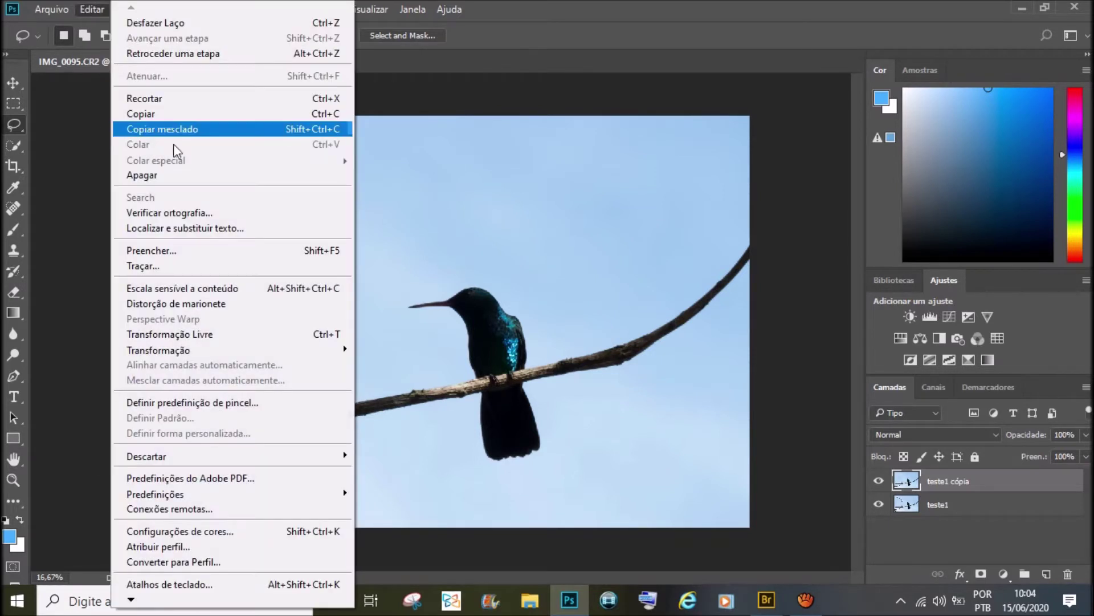
{"action": "left_click", "coordinate": [171, 250]}
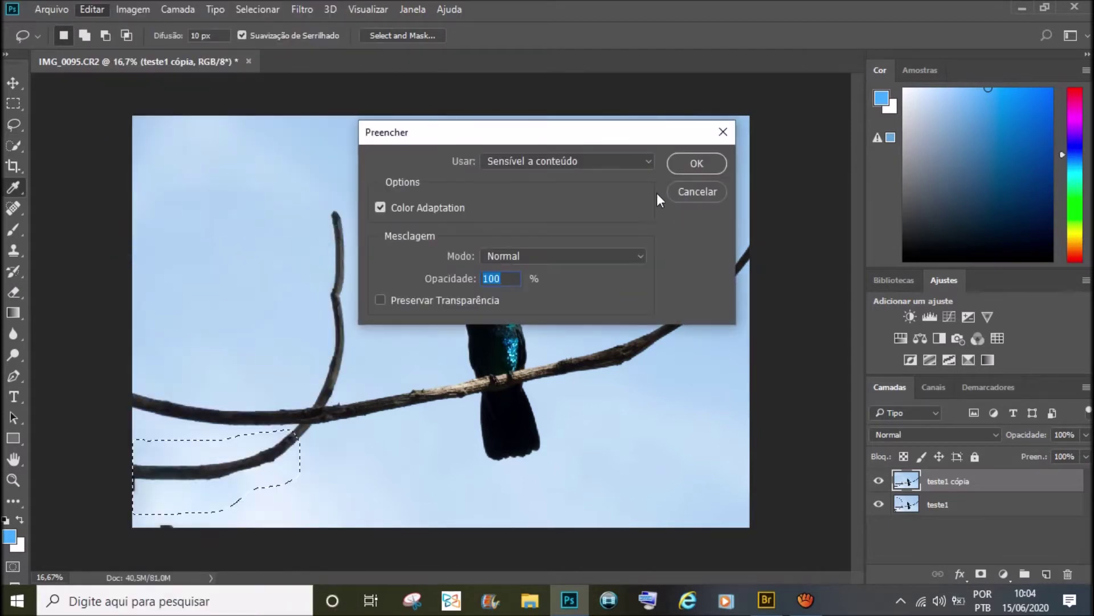
{"action": "left_click", "coordinate": [684, 167]}
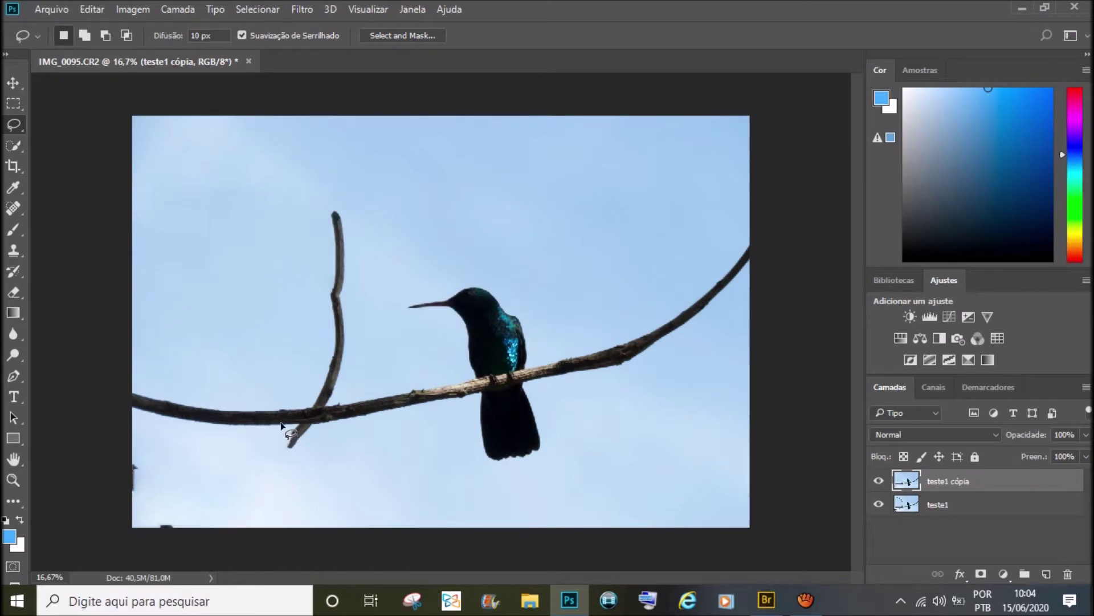
{"action": "key", "text": "Delete"}
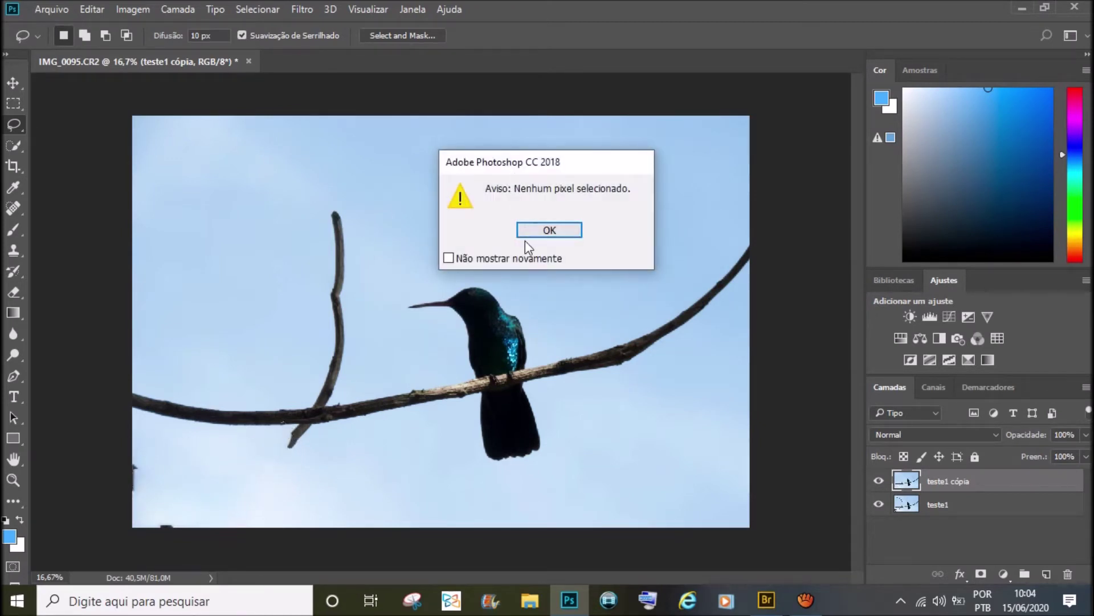
Dismiss the no-pixels warning and content-aware fill the dangling twig tip below the branch
{"action": "left_click", "coordinate": [525, 231]}
{"action": "mouse_move", "coordinate": [281, 431]}
{"action": "left_mouse_down"}
{"action": "mouse_move", "coordinate": [317, 423]}
{"action": "mouse_move", "coordinate": [282, 431]}
{"action": "left_mouse_up"}
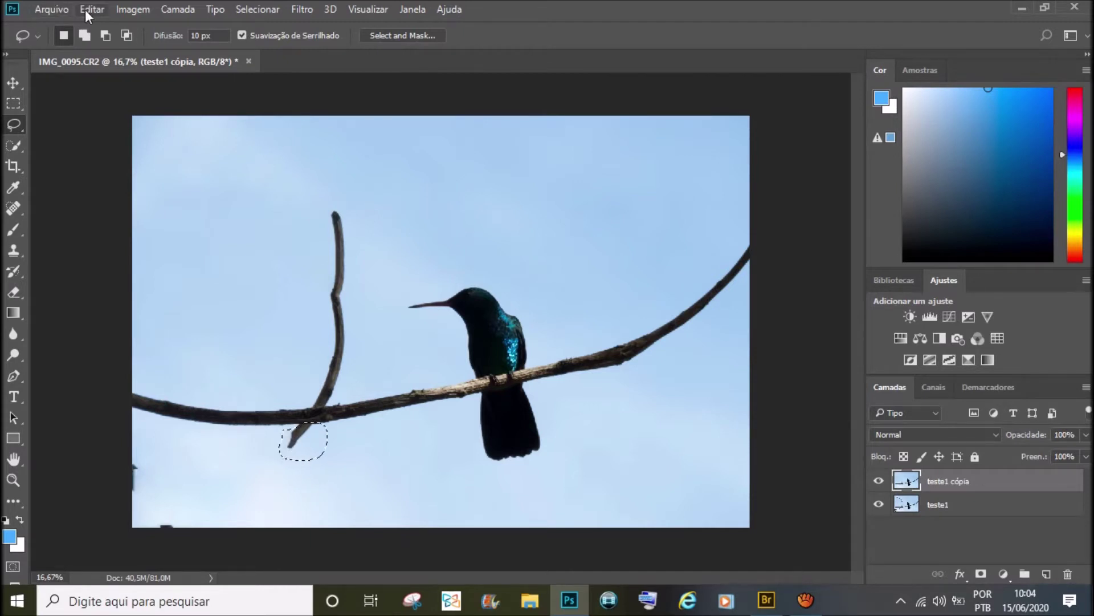
{"action": "left_click", "coordinate": [87, 9]}
{"action": "left_click", "coordinate": [163, 248]}
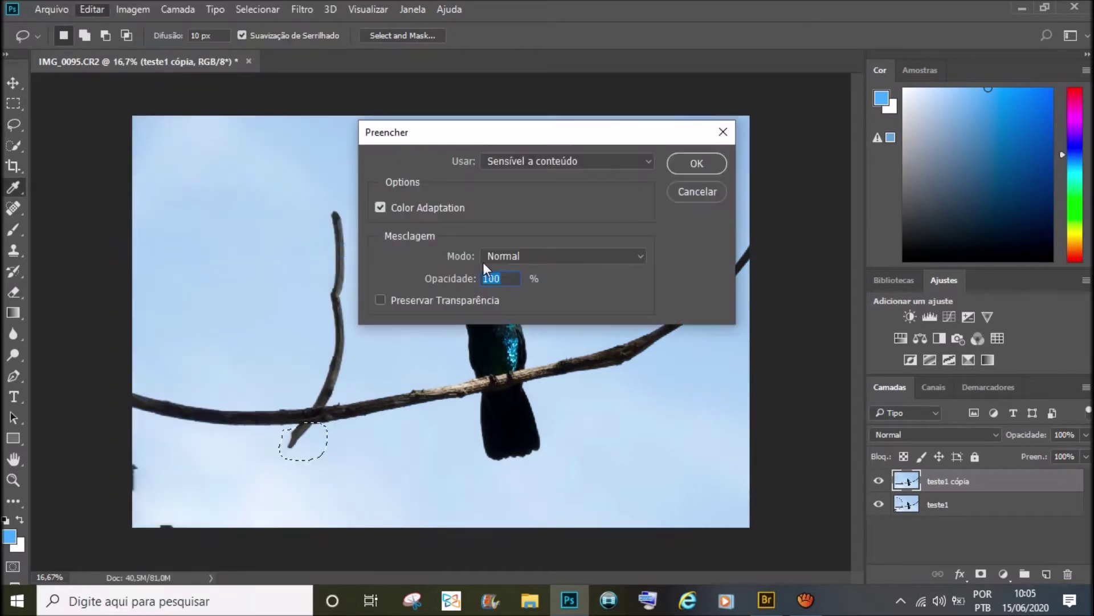
{"action": "left_click", "coordinate": [680, 165]}
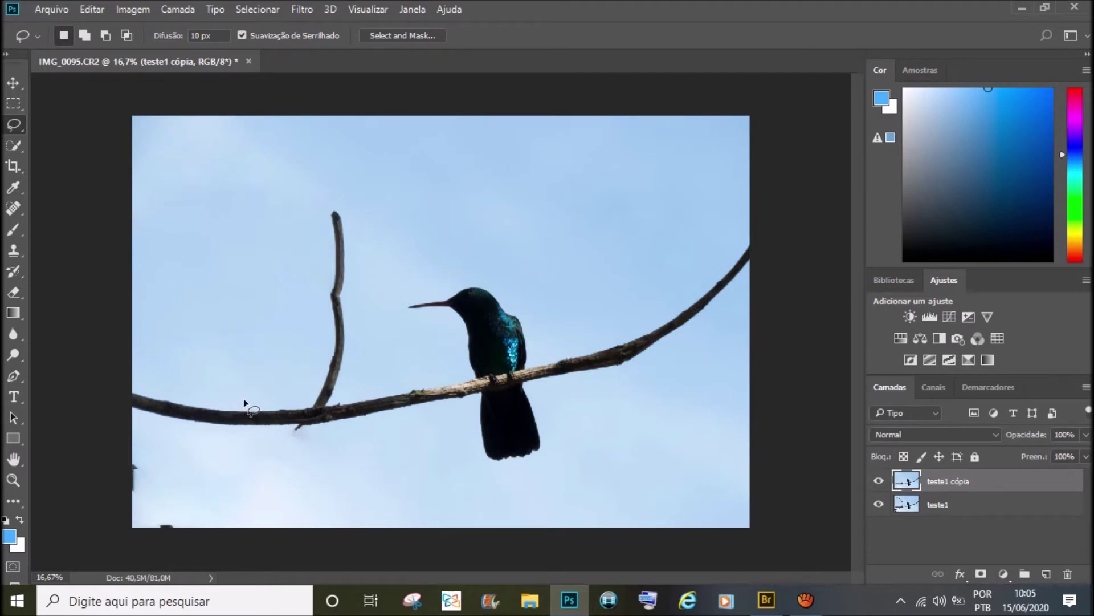
{"action": "left_click_drag", "start_coordinate": [288, 277], "coordinate": [260, 195]}
Content-aware fill the lassoed top of the upright twig with sky, then deselect
{"action": "left_click_drag", "start_coordinate": [299, 297], "coordinate": [297, 288]}
{"action": "left_click", "coordinate": [82, 12]}
{"action": "left_click", "coordinate": [180, 243]}
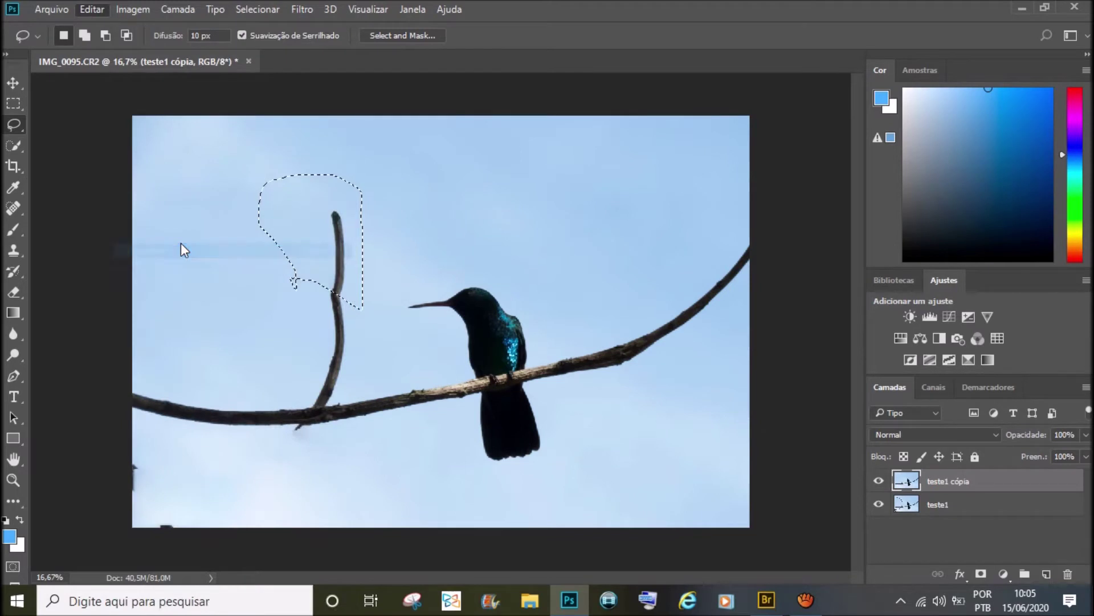
{"action": "left_click", "coordinate": [684, 166]}
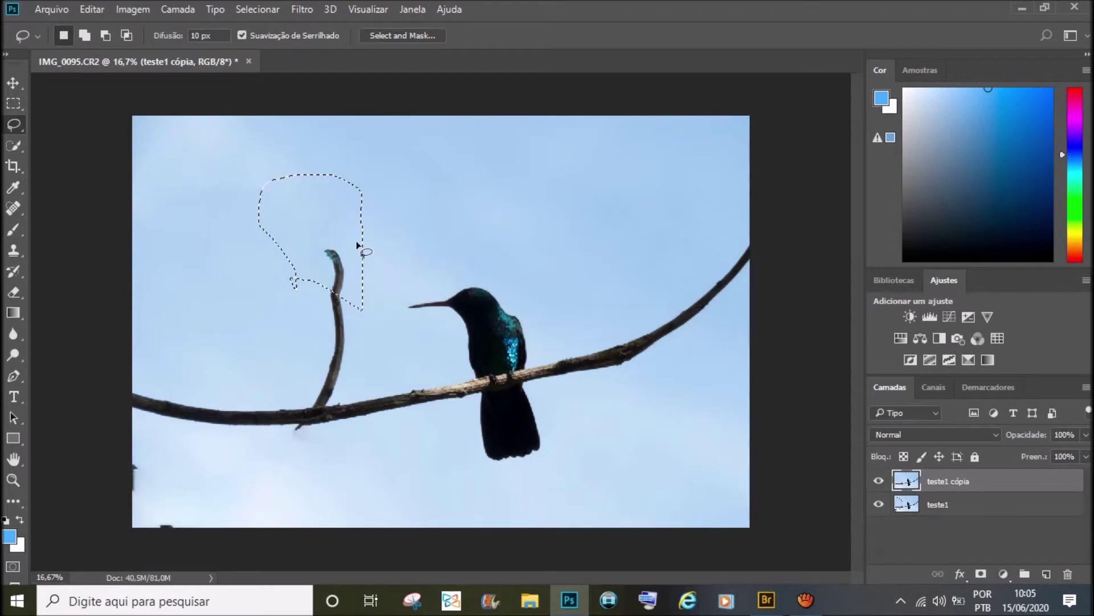
{"action": "key", "text": "ctrl+d"}
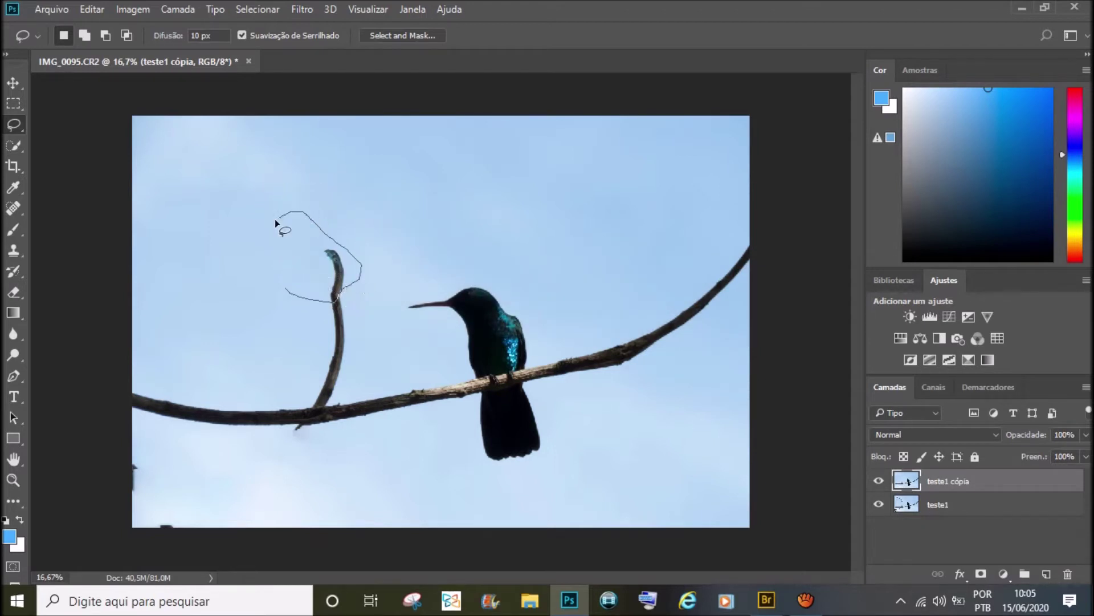
Content-aware fill the remaining hooked top of the twig and deselect
{"action": "left_click_drag", "start_coordinate": [302, 300], "coordinate": [304, 295]}
{"action": "left_click", "coordinate": [85, 11]}
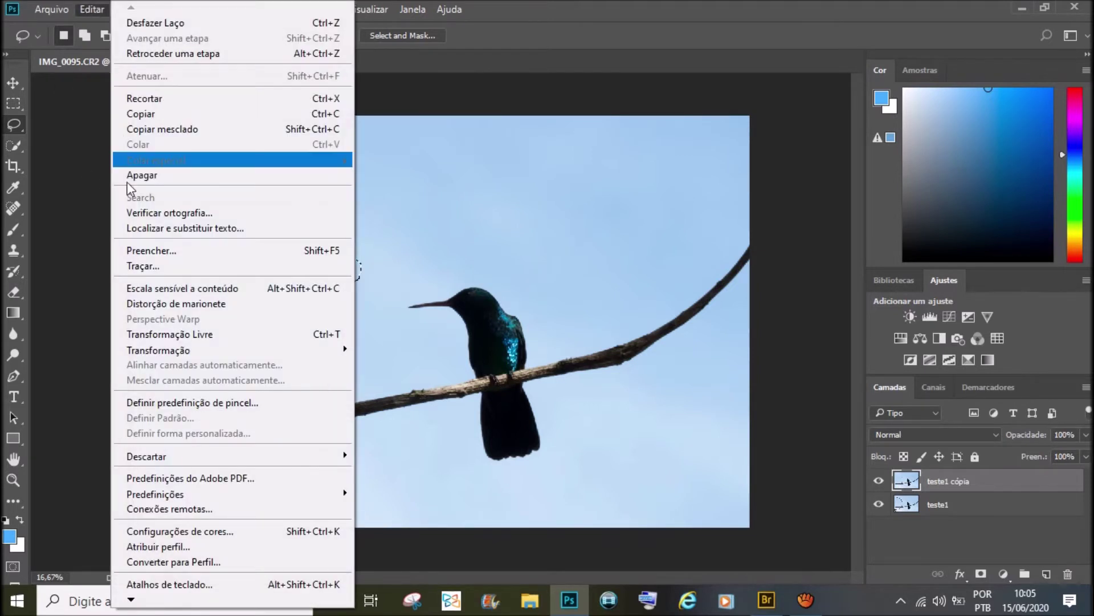
{"action": "left_click", "coordinate": [163, 251]}
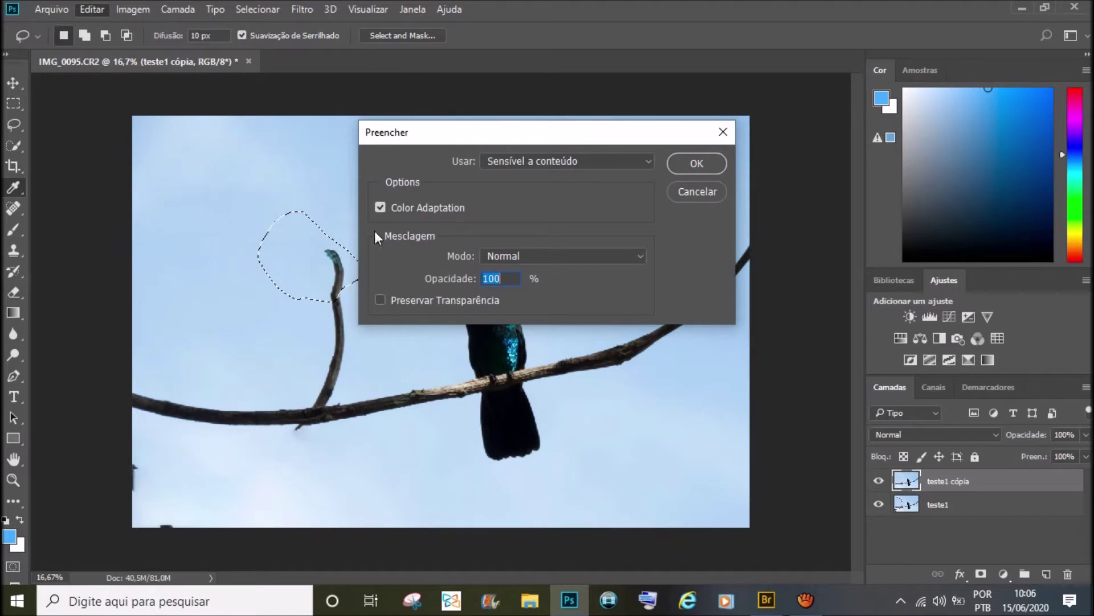
{"action": "left_click", "coordinate": [696, 164]}
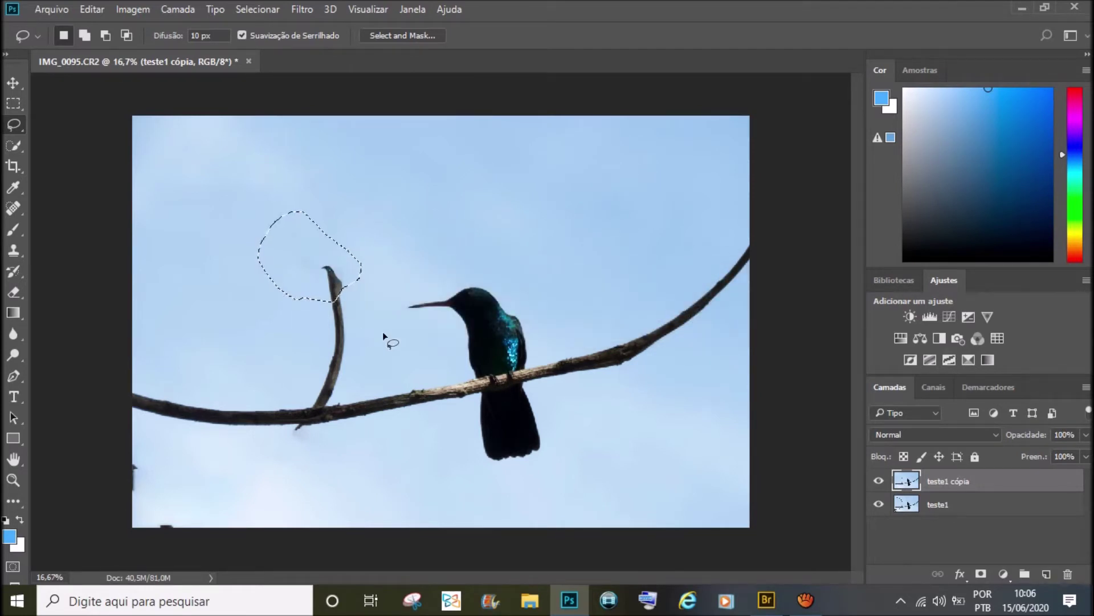
{"action": "key", "text": "ctrl+d"}
Lasso the whole upright twig from its base and content-aware fill it with sky
{"action": "mouse_move", "coordinate": [277, 237]}
{"action": "left_mouse_down"}
{"action": "mouse_move", "coordinate": [272, 320]}
{"action": "mouse_move", "coordinate": [313, 335]}
{"action": "mouse_move", "coordinate": [319, 356]}
{"action": "left_mouse_up"}
{"action": "left_click", "coordinate": [256, 357]}
{"action": "mouse_move", "coordinate": [351, 389]}
{"action": "left_mouse_down"}
{"action": "mouse_move", "coordinate": [299, 352]}
{"action": "mouse_move", "coordinate": [287, 372]}
{"action": "left_mouse_up"}
{"action": "left_click_drag", "start_coordinate": [341, 405], "coordinate": [348, 260]}
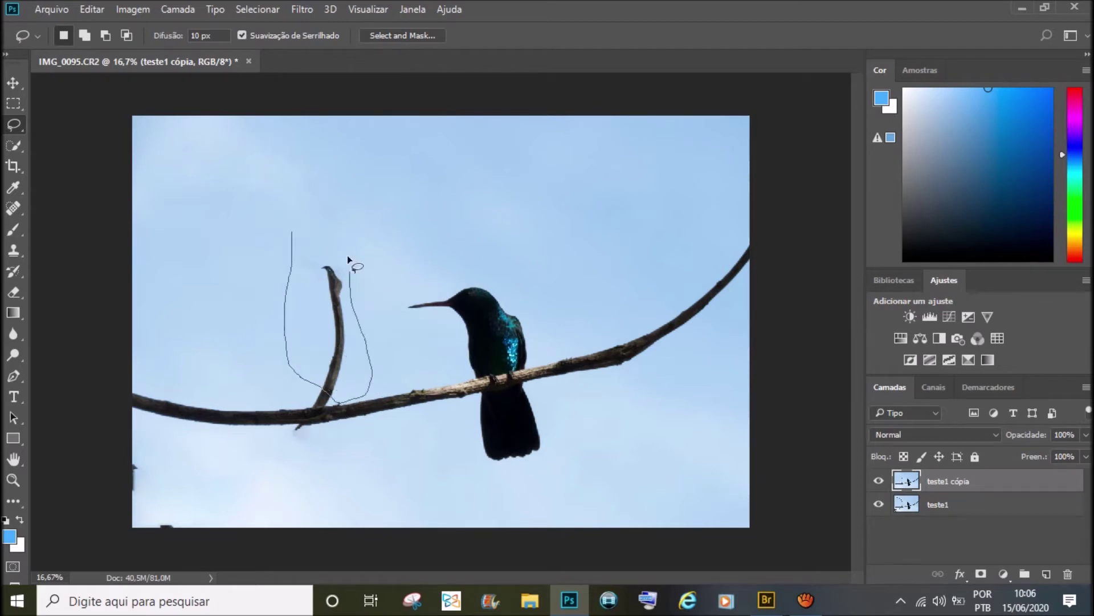
{"action": "left_click_drag", "start_coordinate": [287, 244], "coordinate": [288, 246]}
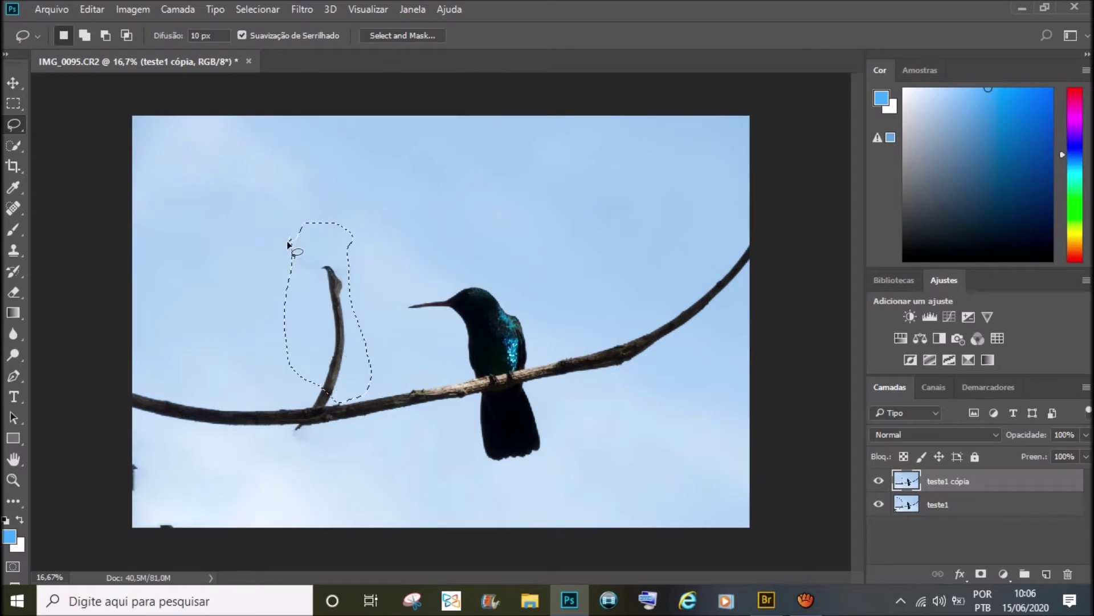
{"action": "left_click", "coordinate": [92, 9]}
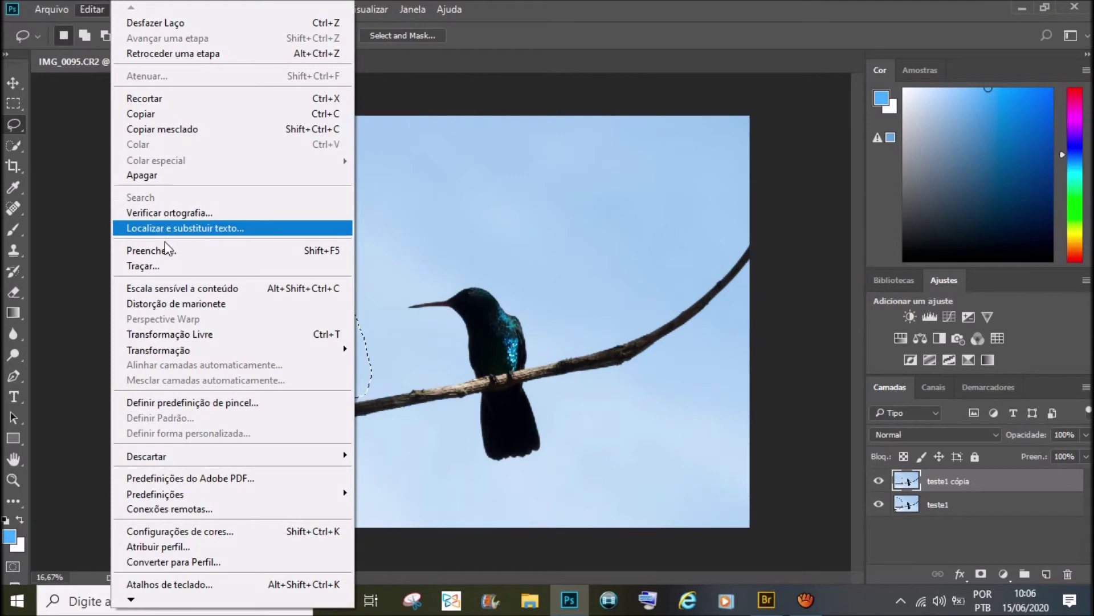
{"action": "left_click", "coordinate": [165, 250]}
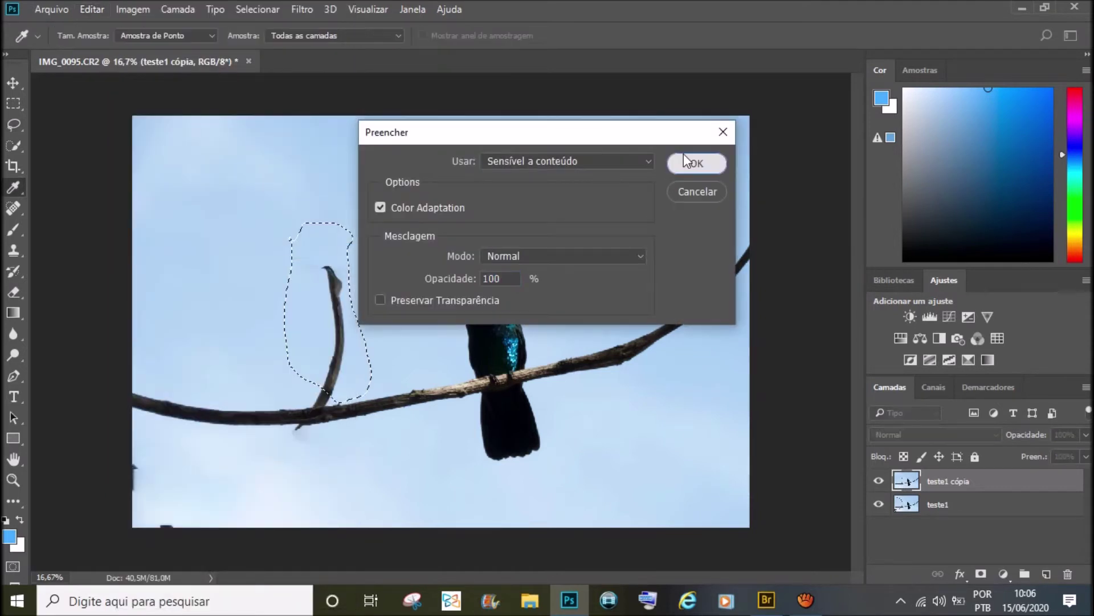
{"action": "left_click", "coordinate": [684, 155]}
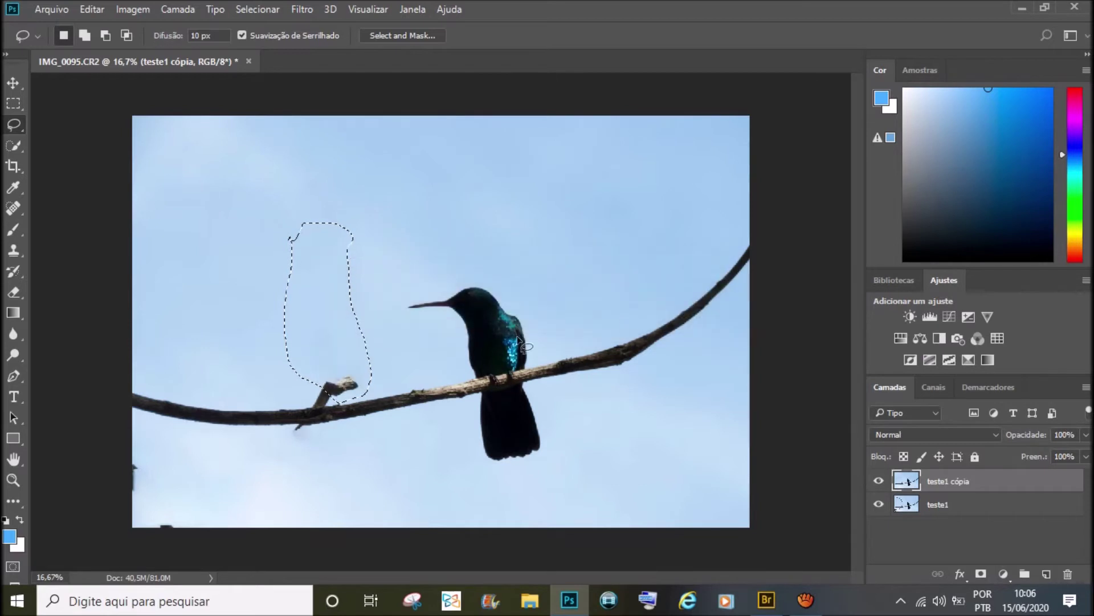
{"action": "key", "text": "ctrl+d"}
Content-aware fill the leftover twig stub on the main branch, deselect, and pick the Clone Stamp tool
{"action": "mouse_move", "coordinate": [284, 394]}
{"action": "left_mouse_down"}
{"action": "mouse_move", "coordinate": [360, 373]}
{"action": "mouse_move", "coordinate": [291, 342]}
{"action": "left_mouse_up"}
{"action": "left_click_drag", "start_coordinate": [281, 392], "coordinate": [289, 398]}
{"action": "left_click", "coordinate": [93, 9]}
{"action": "left_click", "coordinate": [144, 251]}
{"action": "left_click", "coordinate": [690, 164]}
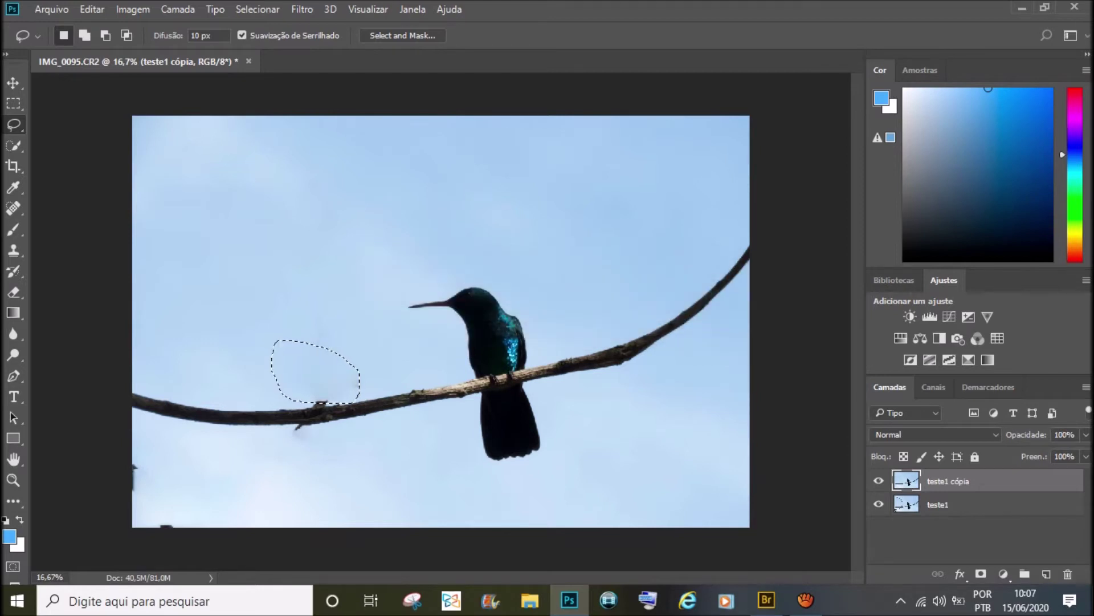
{"action": "key", "text": "ctrl+d"}
{"action": "left_click", "coordinate": [14, 250]}
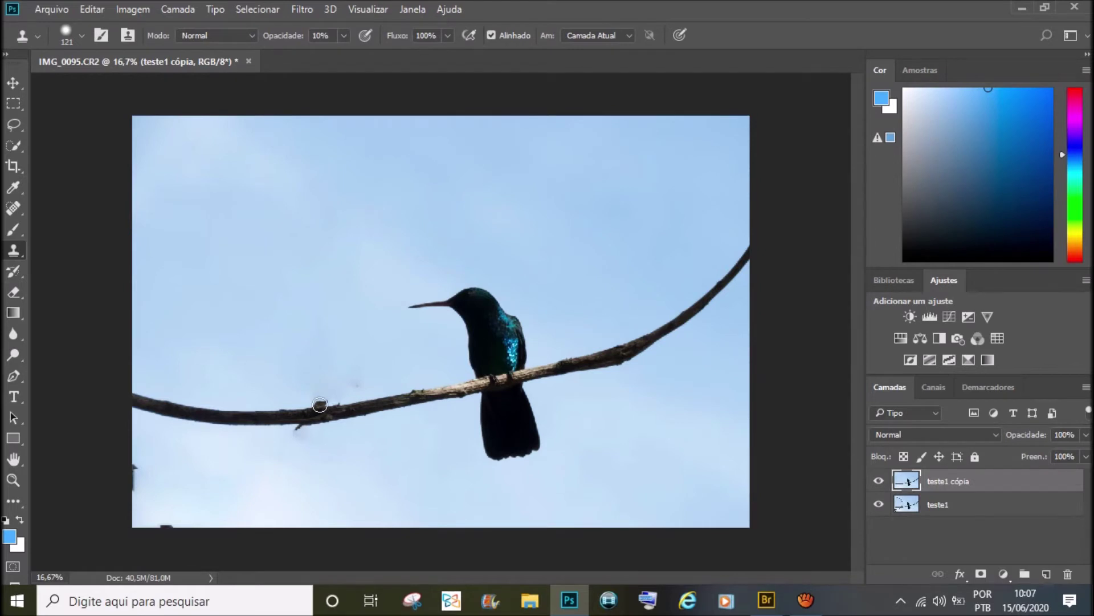
Zoom to the branch and clone over the twig bump on its upper edge, setting stamp opacity to 47%
{"action": "key", "text": "ctrl+plus"}
{"action": "key", "text": "ctrl+plus"}
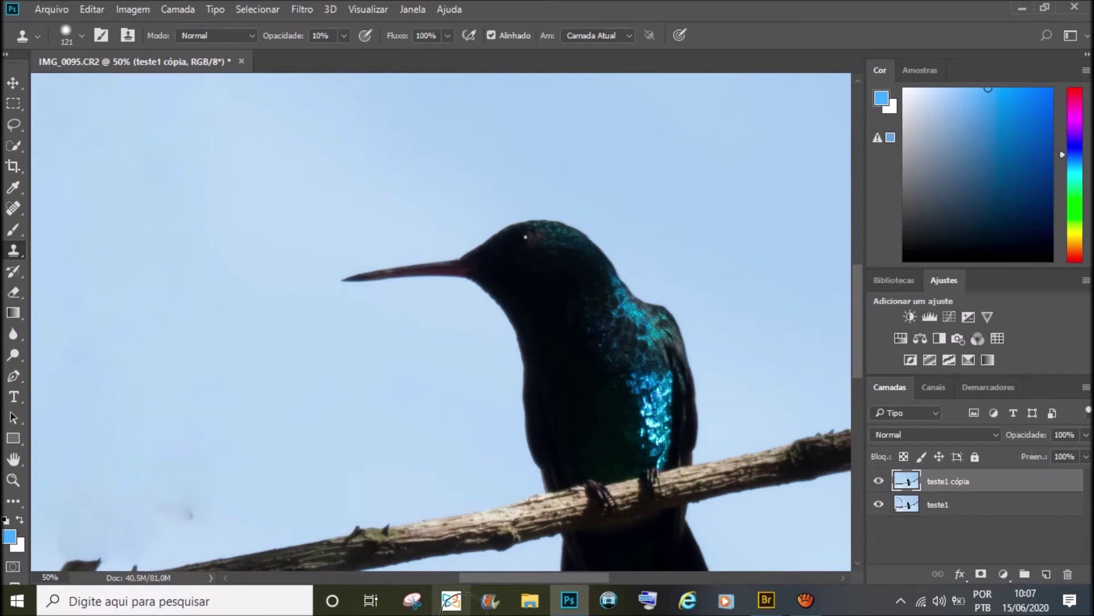
{"action": "left_click_drag", "start_coordinate": [497, 580], "coordinate": [440, 580]}
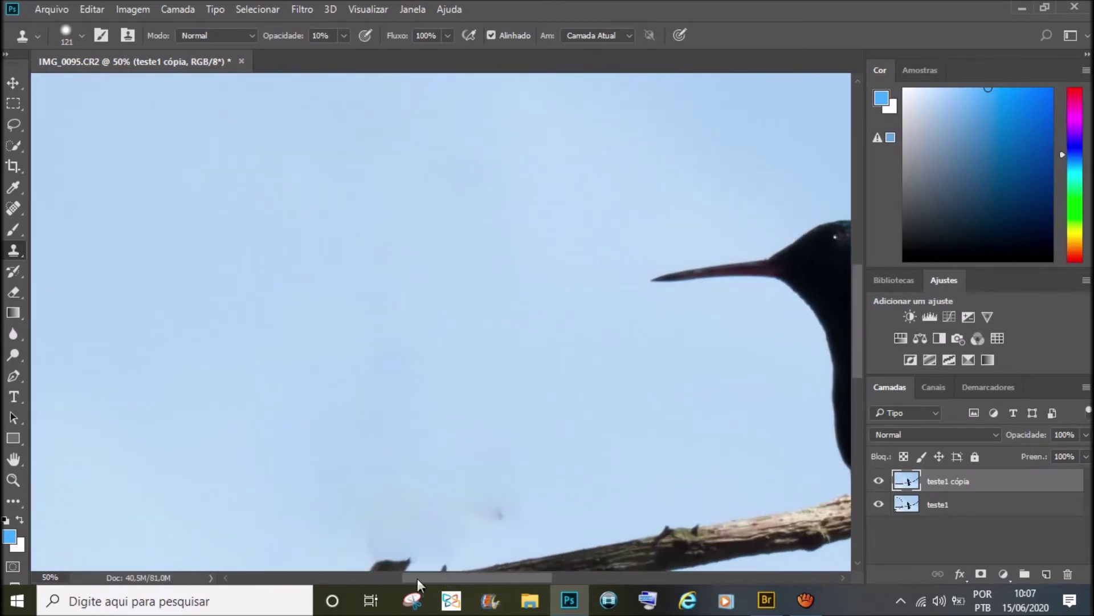
{"action": "left_click_drag", "start_coordinate": [857, 328], "coordinate": [859, 391]}
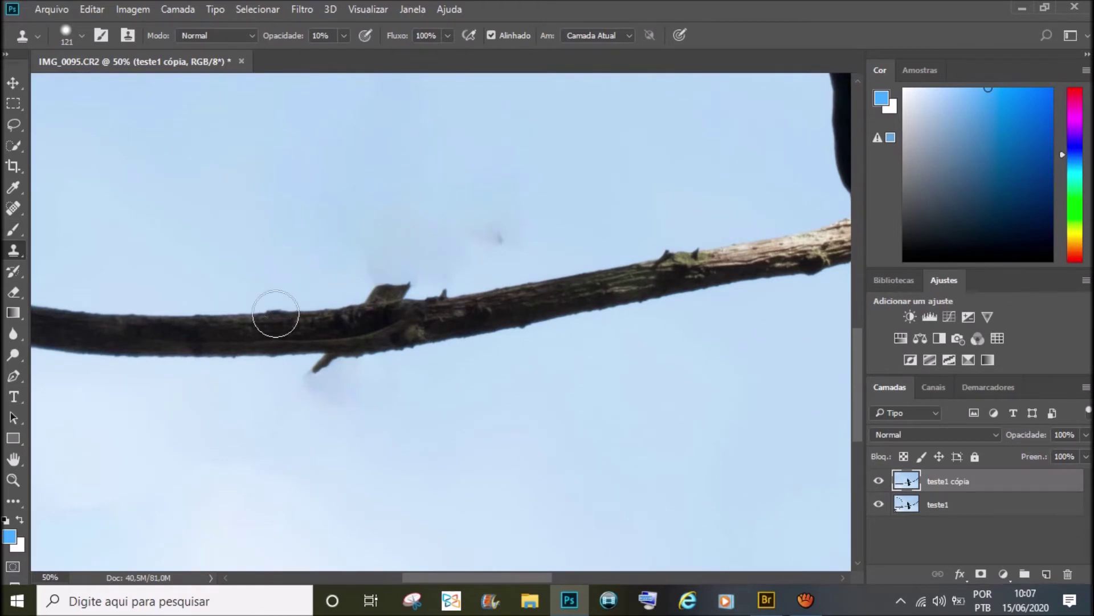
{"action": "left_click", "coordinate": [271, 314], "text": "alt"}
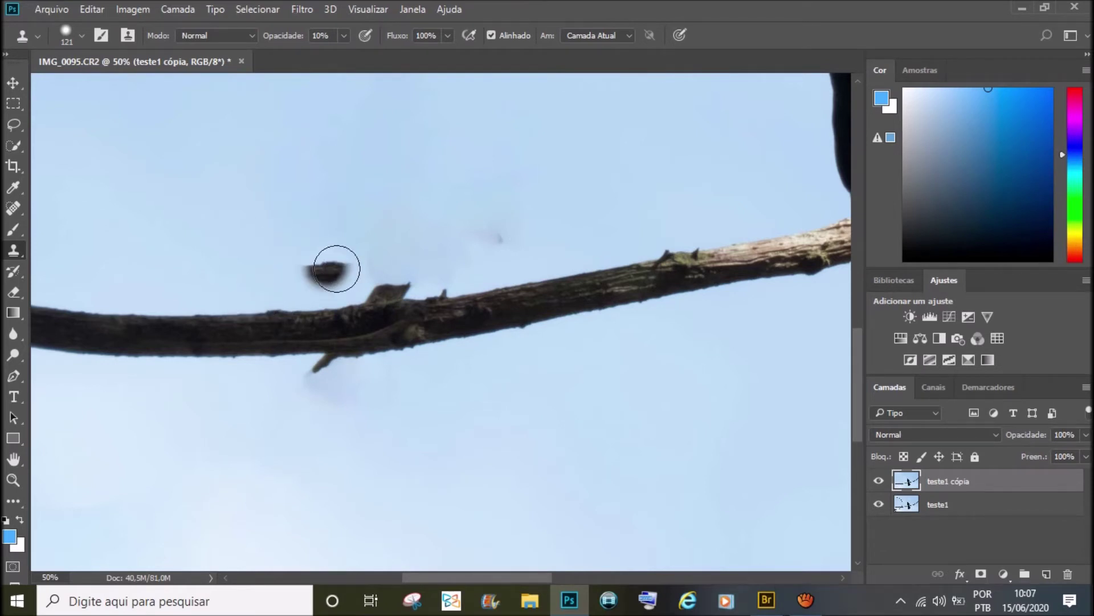
{"action": "mouse_move", "coordinate": [377, 298]}
{"action": "left_mouse_down"}
{"action": "mouse_move", "coordinate": [402, 288]}
{"action": "mouse_move", "coordinate": [388, 304]}
{"action": "left_mouse_up"}
{"action": "left_click", "coordinate": [388, 304]}
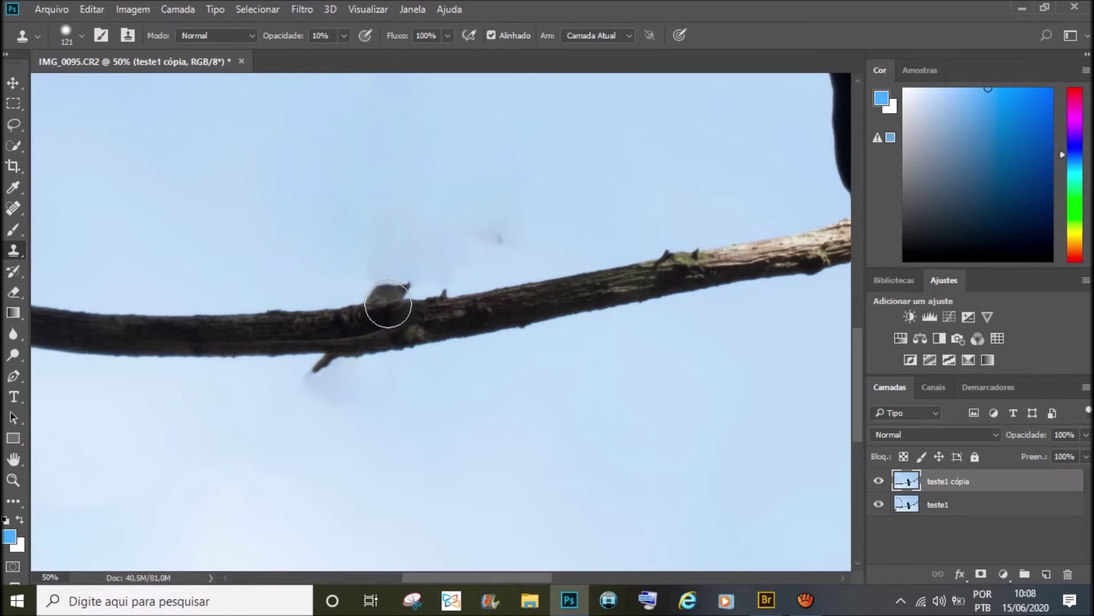
{"action": "left_click", "coordinate": [388, 304]}
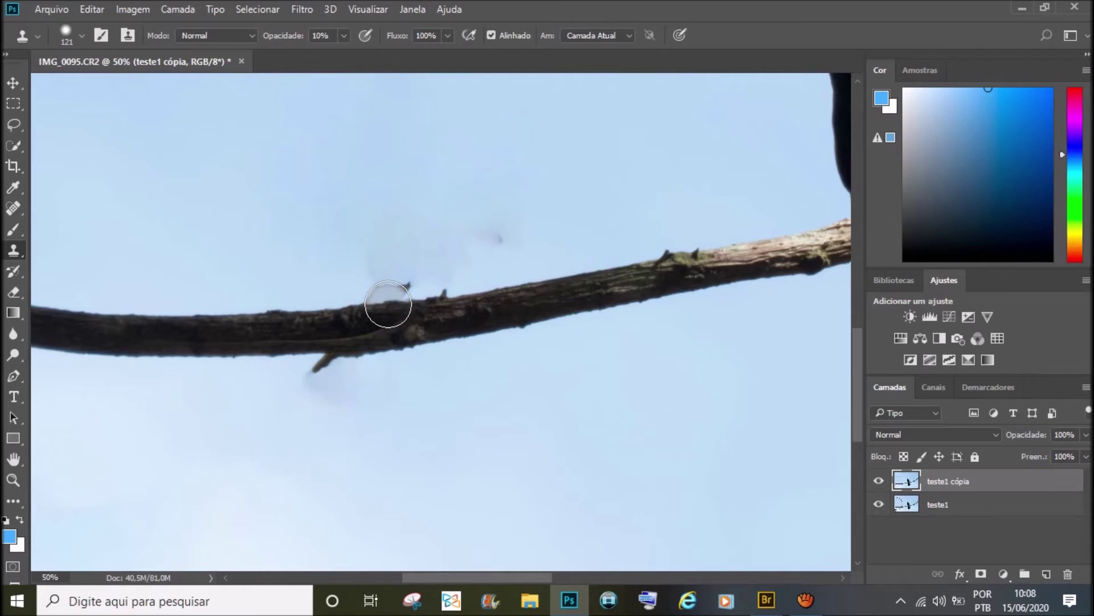
{"action": "left_click", "coordinate": [344, 35]}
At 47% opacity, clone over the pale patches along the branch's upper edge
{"action": "left_click_drag", "start_coordinate": [351, 55], "coordinate": [371, 54]}
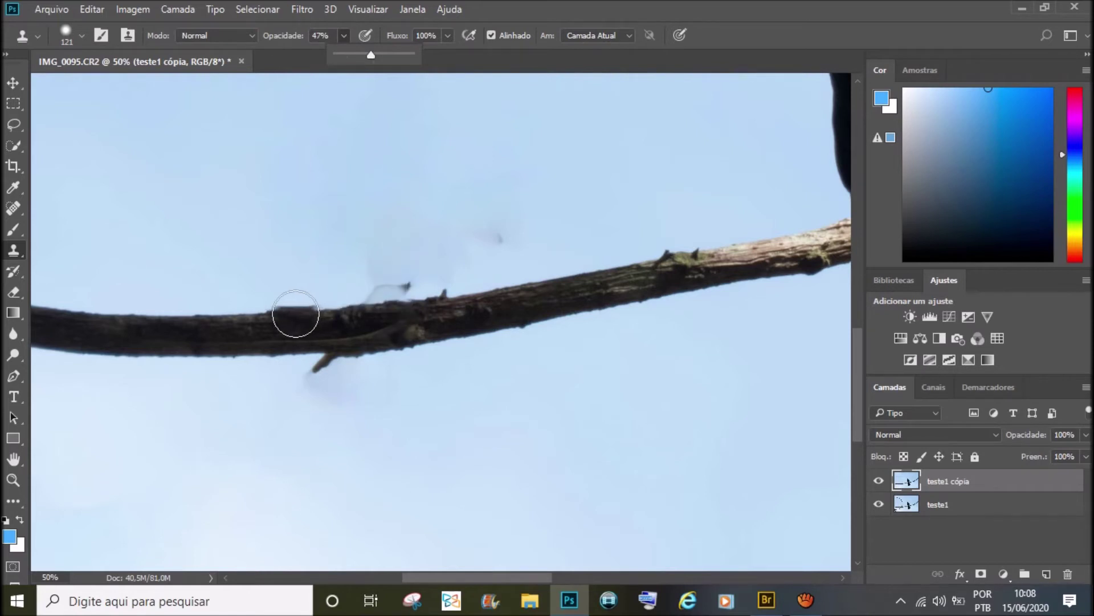
{"action": "left_click", "coordinate": [256, 313]}
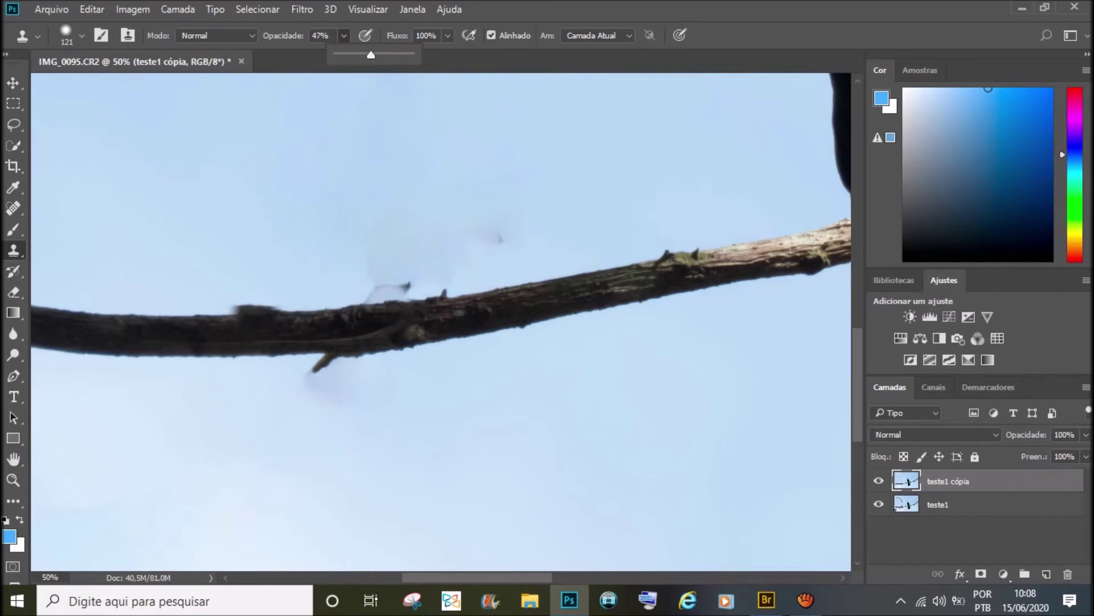
{"action": "left_click", "coordinate": [252, 324]}
{"action": "left_click", "coordinate": [248, 319]}
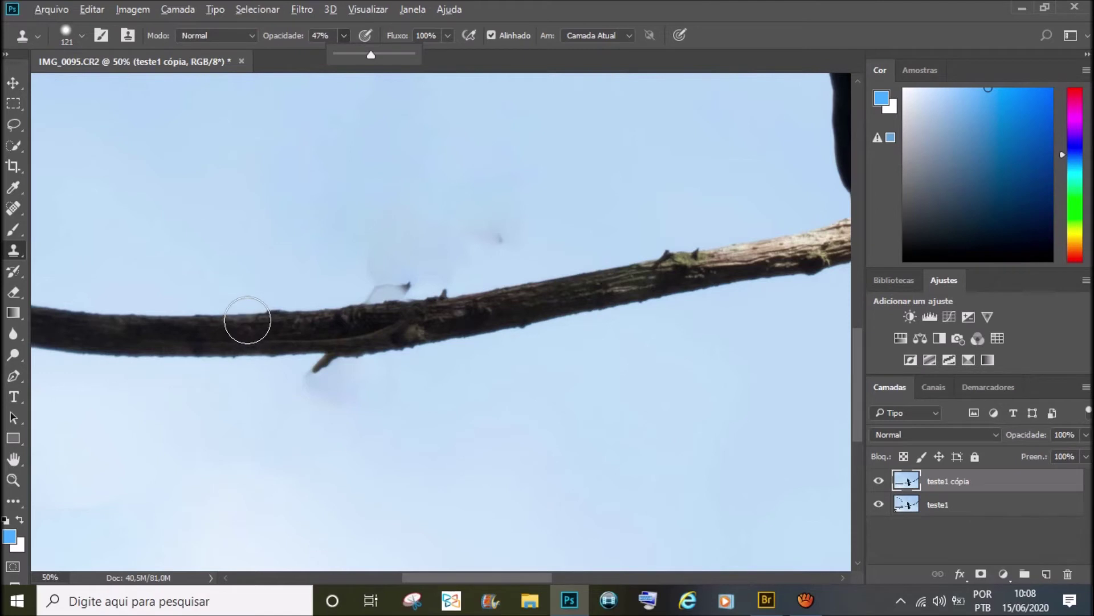
{"action": "left_click", "coordinate": [254, 306], "text": "alt"}
{"action": "left_click", "coordinate": [378, 303]}
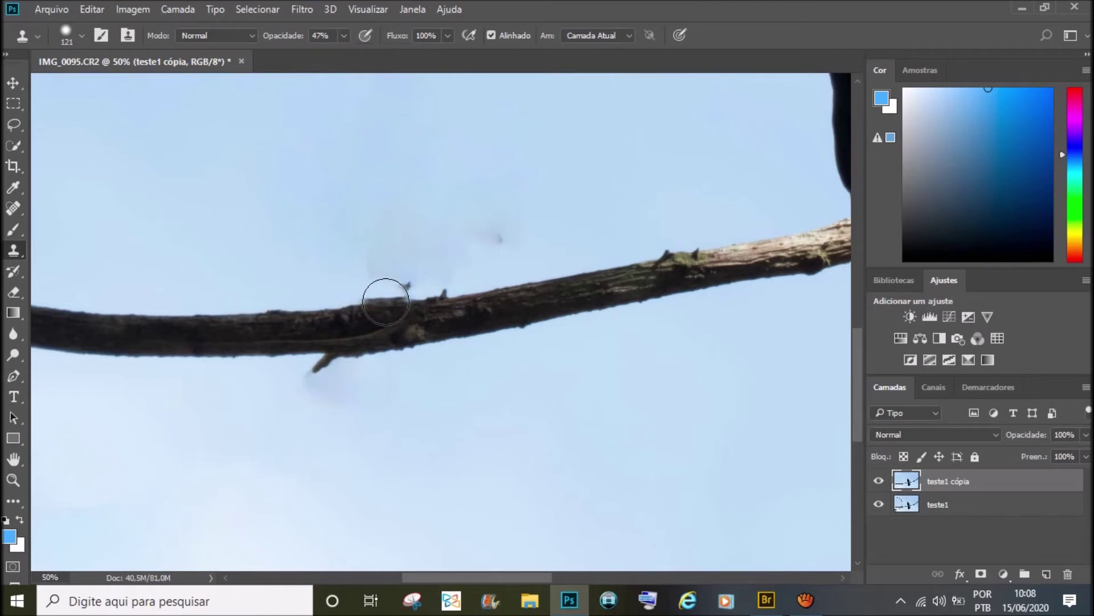
{"action": "left_click", "coordinate": [387, 309]}
{"action": "left_click", "coordinate": [386, 307]}
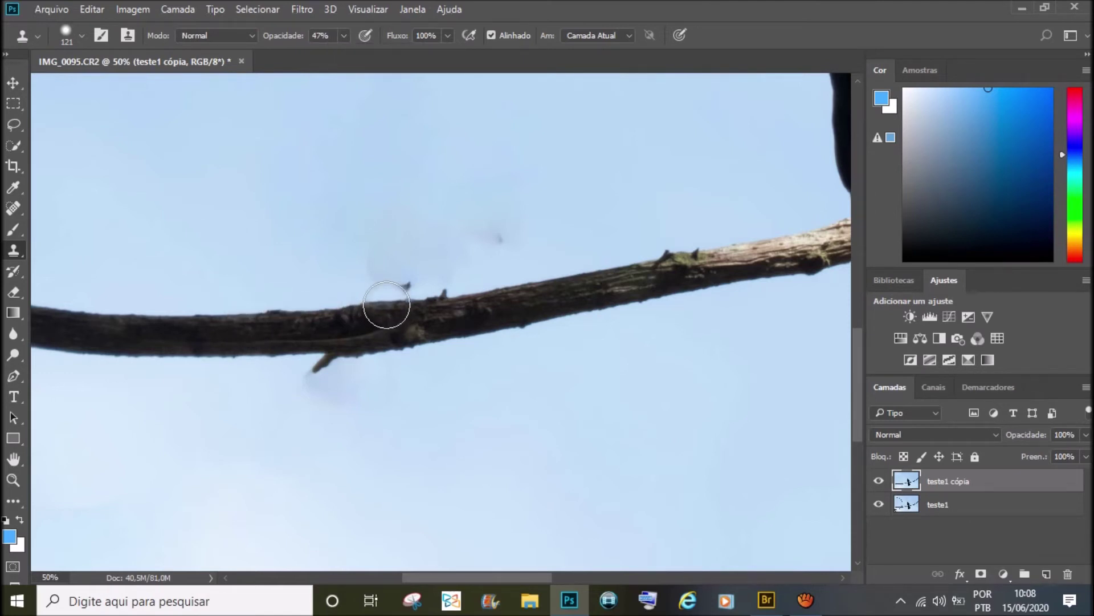
{"action": "left_click", "coordinate": [387, 305]}
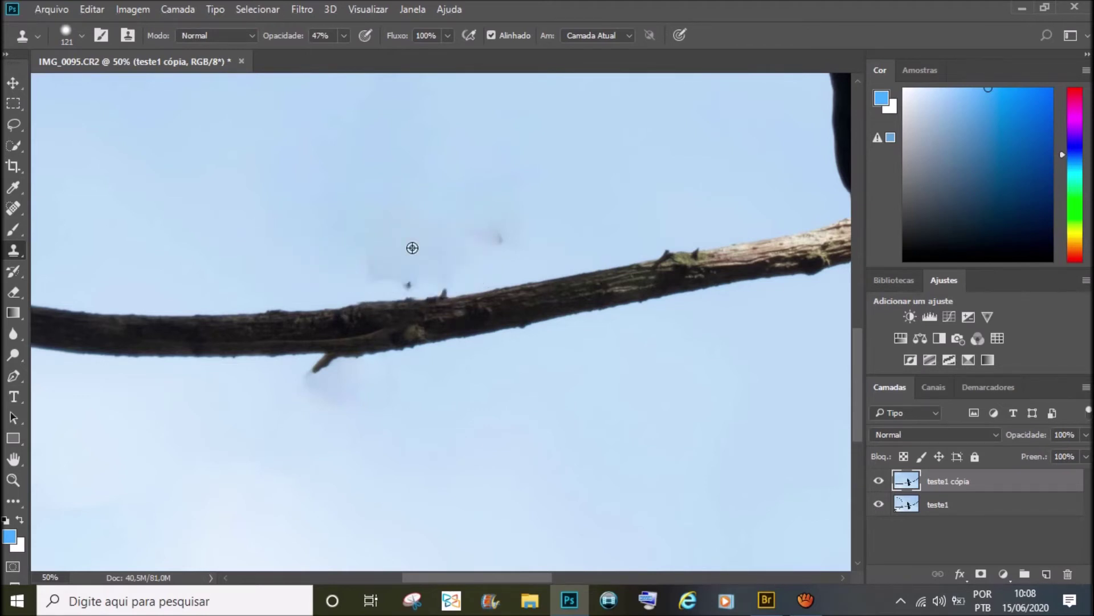
Cover the dark specks in the sky above the branch
{"action": "left_click", "coordinate": [407, 276]}
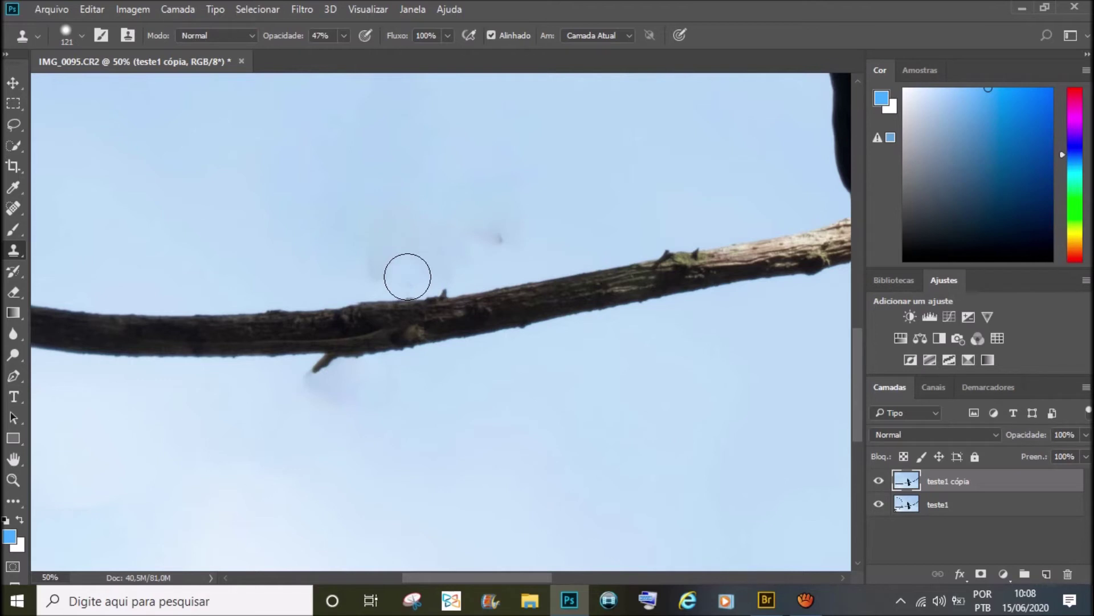
{"action": "left_click", "coordinate": [499, 235]}
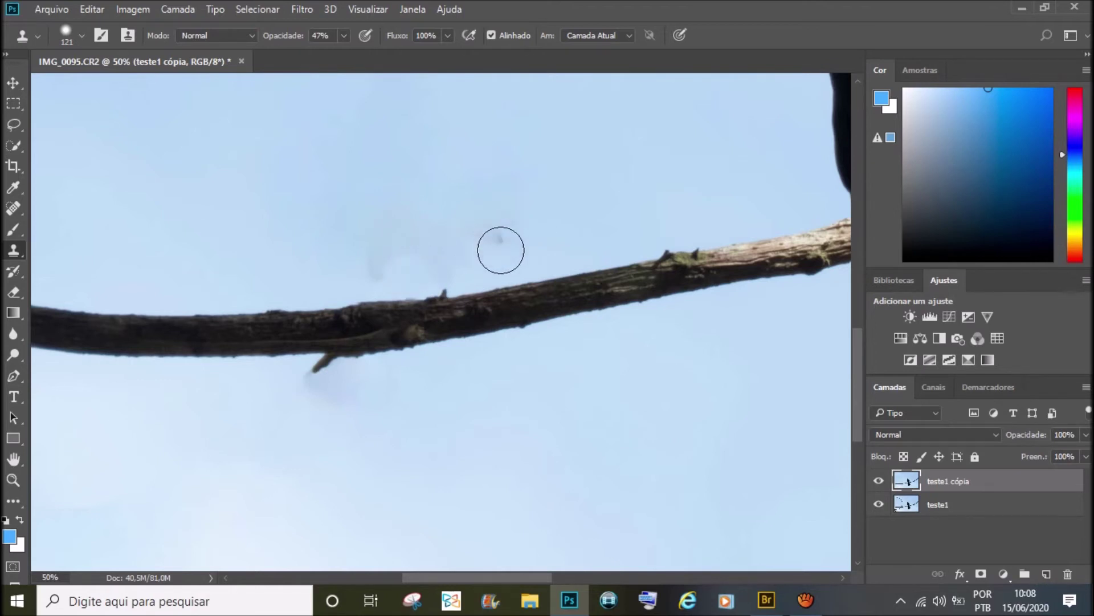
{"action": "left_click", "coordinate": [497, 239]}
Resample clean sky and paint over the dark blob, dot and grey smudge under the branch
{"action": "left_click", "coordinate": [263, 356], "text": "alt"}
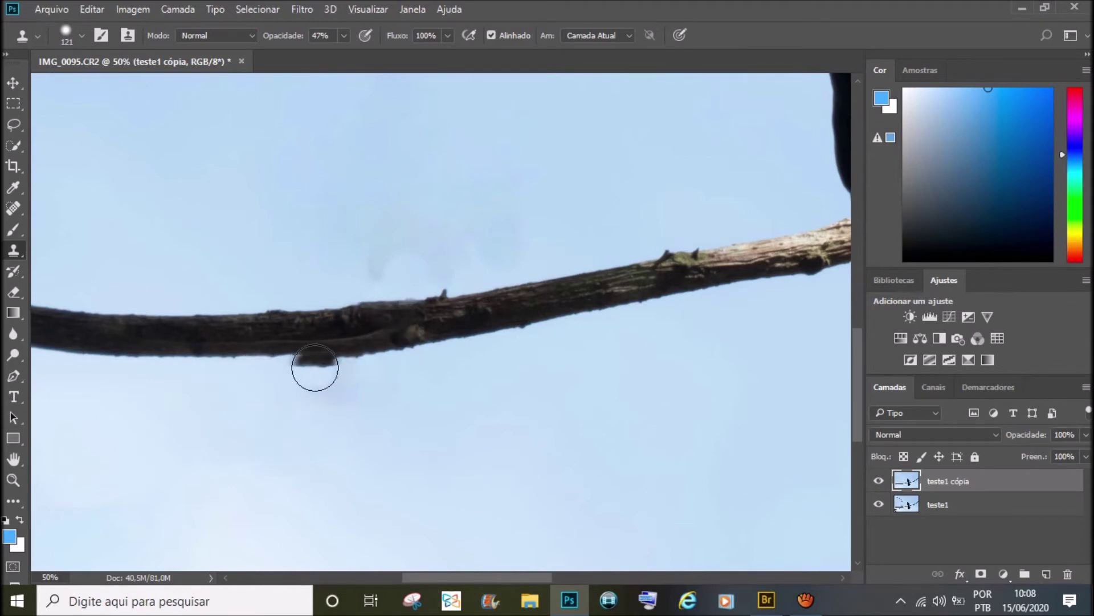
{"action": "left_click_drag", "start_coordinate": [314, 383], "coordinate": [323, 371]}
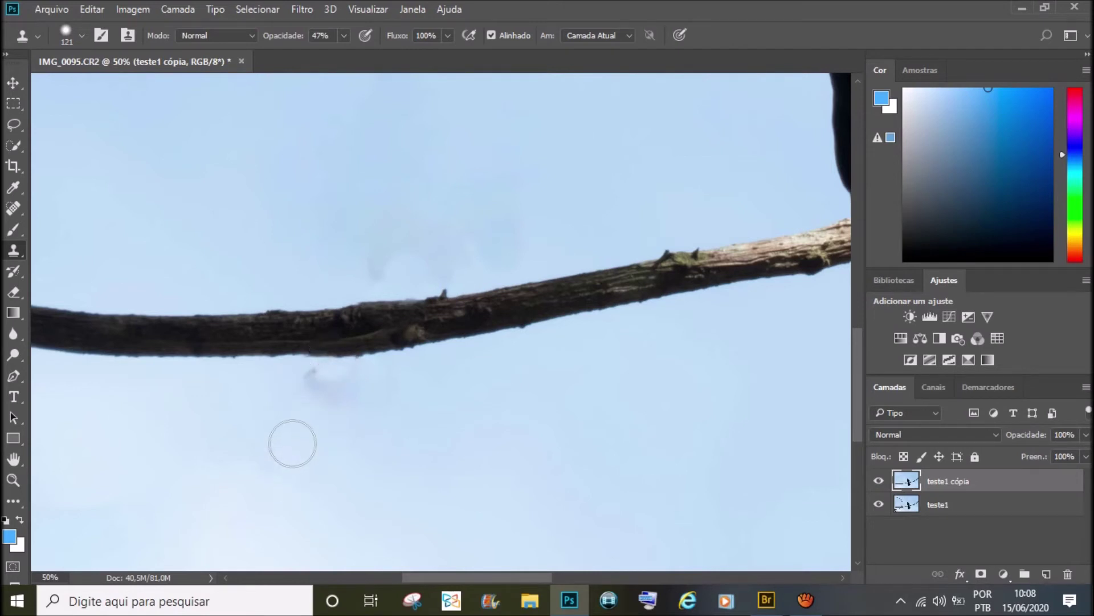
{"action": "left_click_drag", "start_coordinate": [310, 366], "coordinate": [325, 376]}
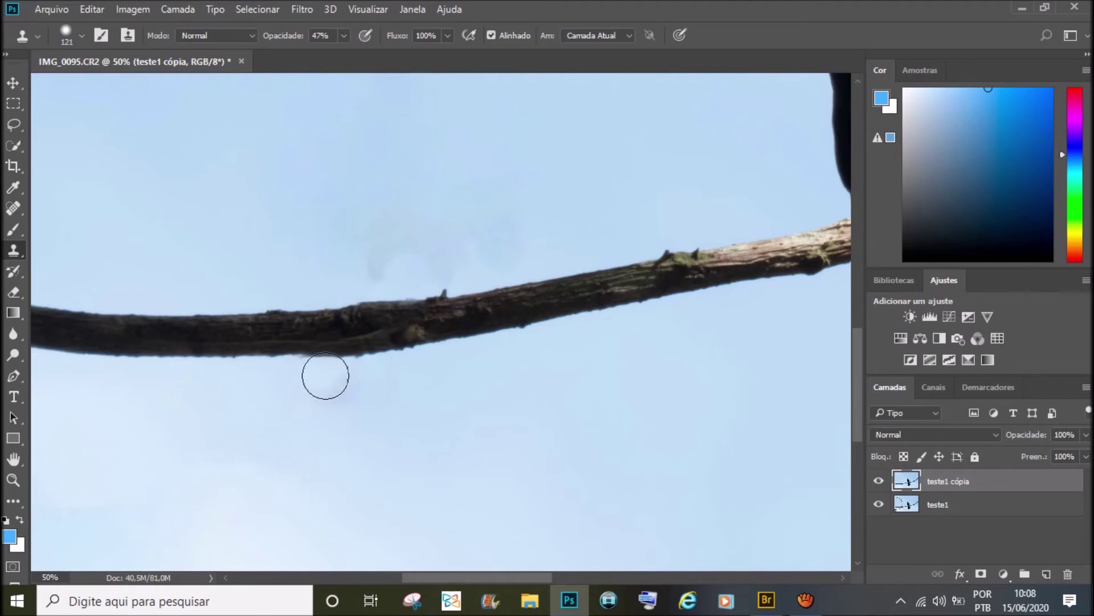
{"action": "left_click", "coordinate": [198, 433], "text": "alt"}
{"action": "left_click", "coordinate": [314, 382]}
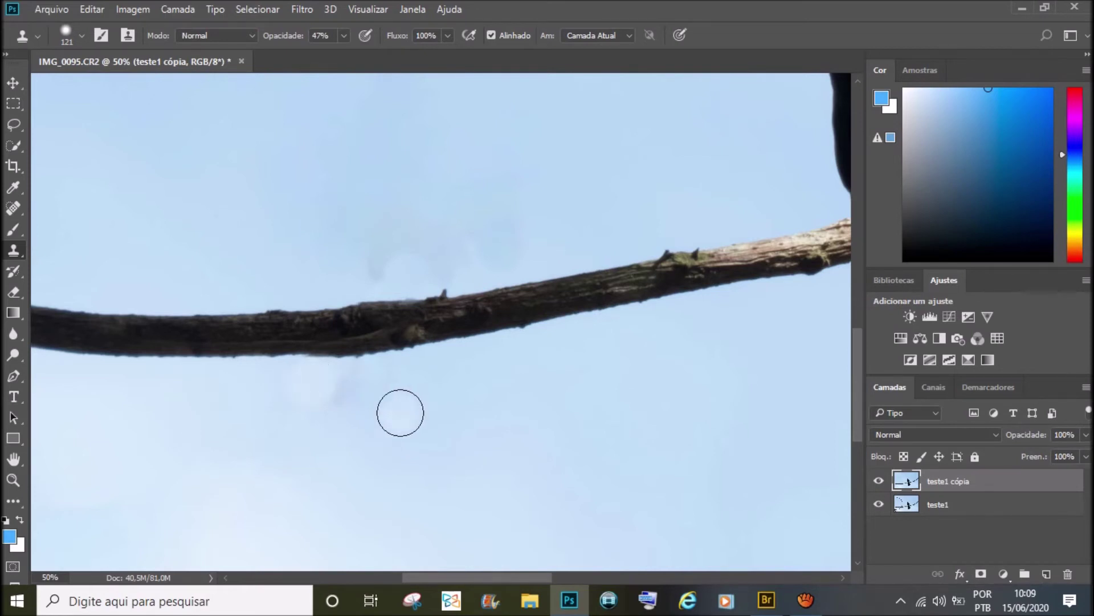
{"action": "left_click", "coordinate": [400, 412]}
Zoom out to the whole image and pull the crop's top-left corner inward
{"action": "key", "text": "ctrl+minus"}
{"action": "key", "text": "ctrl+minus"}
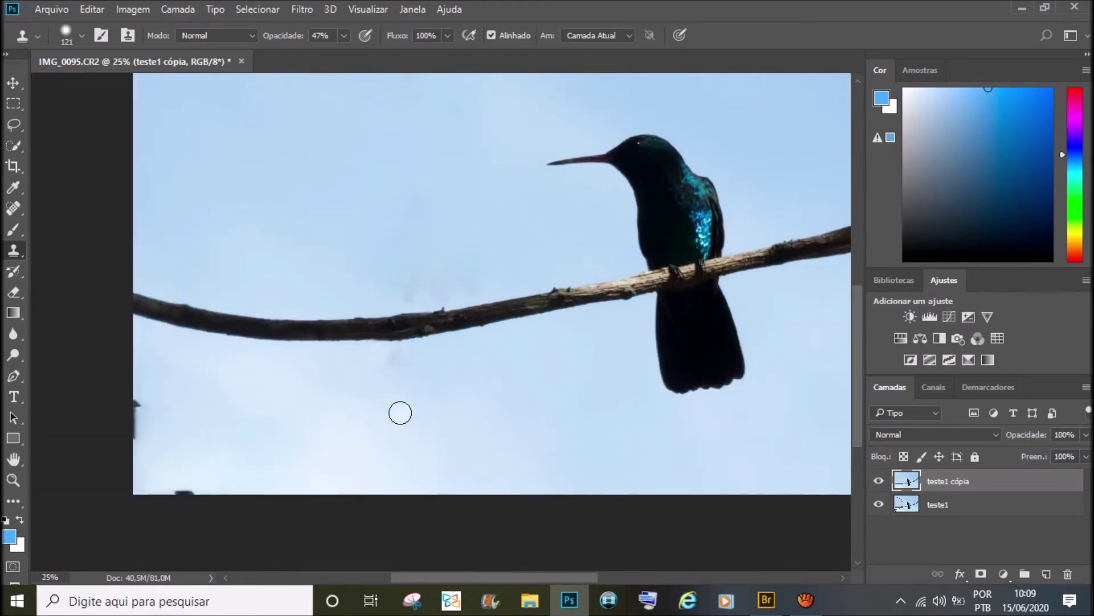
{"action": "scroll", "coordinate": [142, 388], "scroll_direction": "up", "scroll_amount": 1}
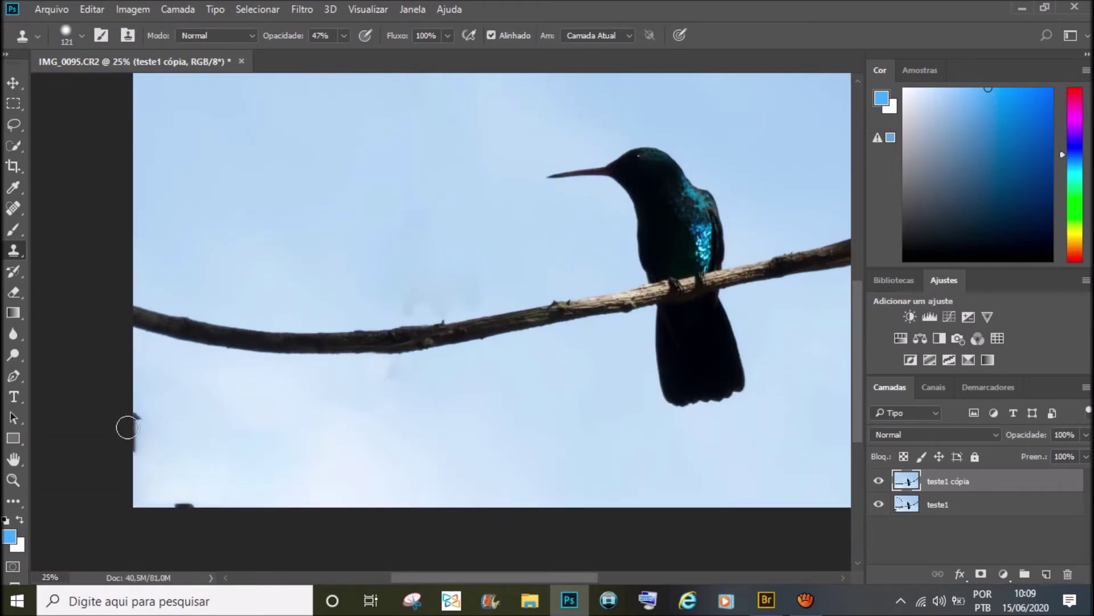
{"action": "scroll", "coordinate": [129, 424], "scroll_direction": "up", "scroll_amount": 1}
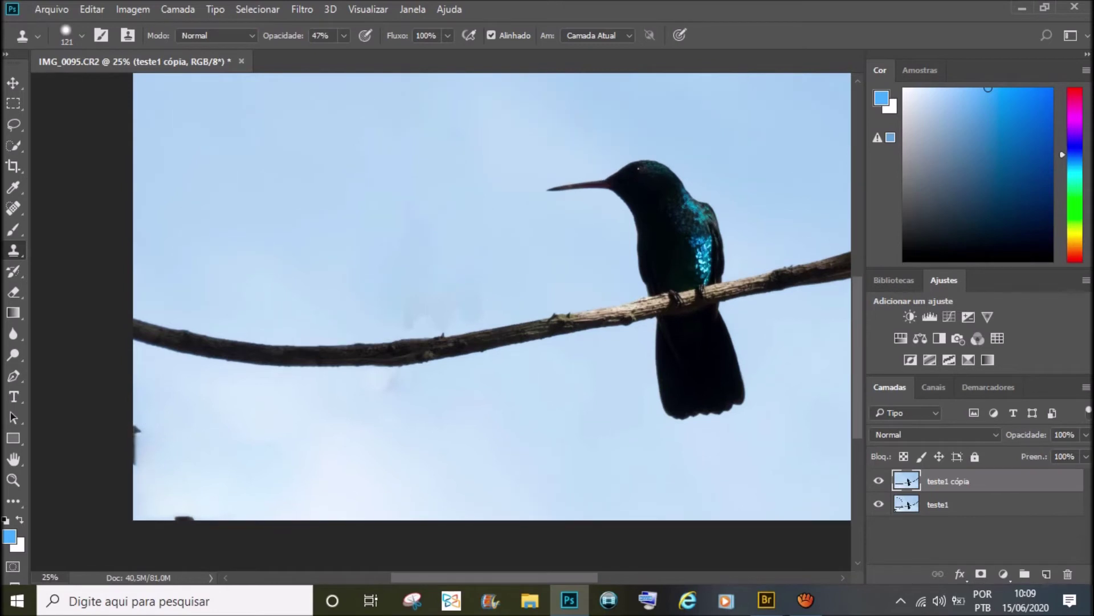
{"action": "key", "text": "ctrl+minus"}
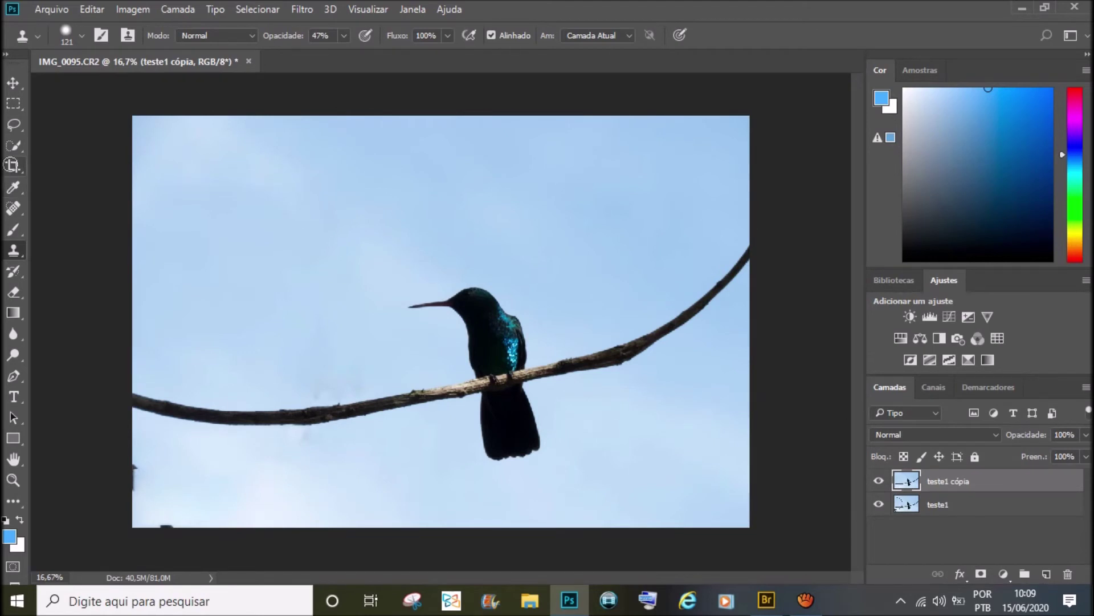
{"action": "left_click", "coordinate": [12, 166]}
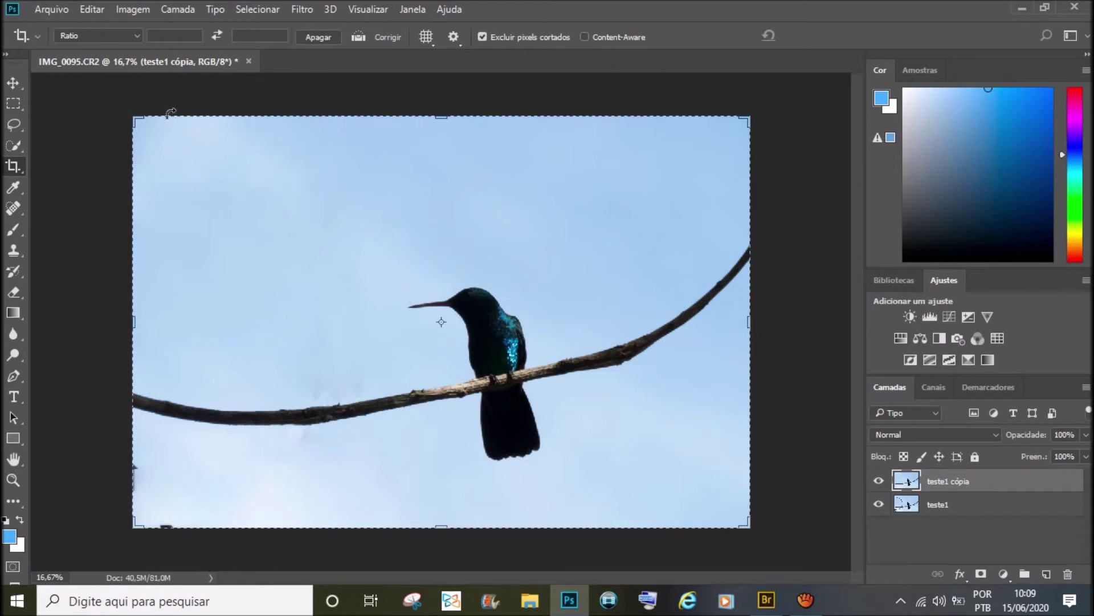
{"action": "left_click", "coordinate": [133, 119]}
{"action": "left_click_drag", "start_coordinate": [133, 120], "coordinate": [143, 124]}
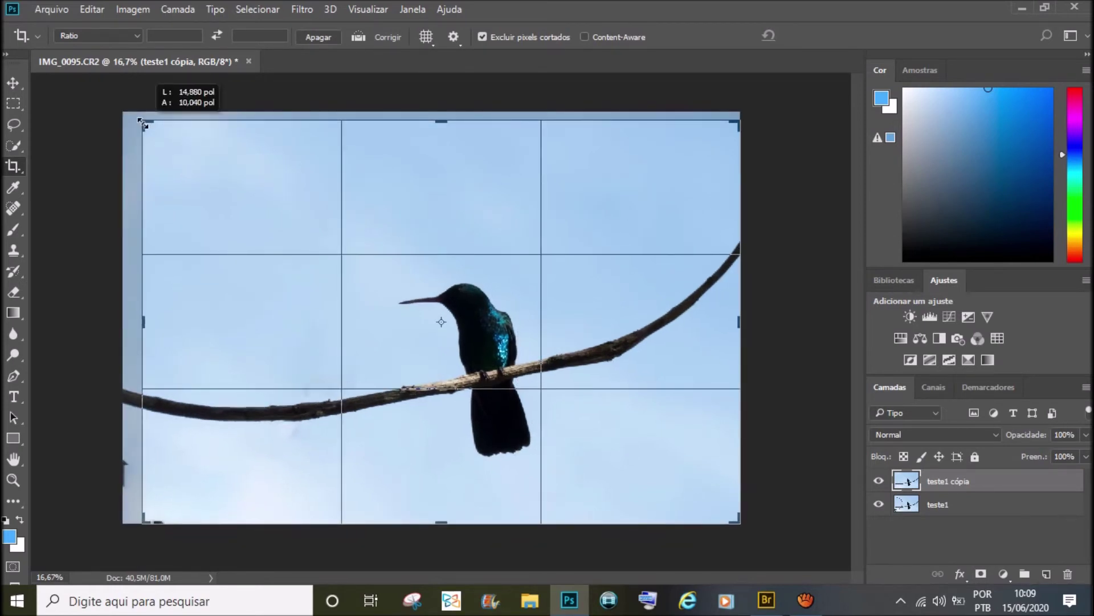
{"action": "left_click_drag", "start_coordinate": [143, 124], "coordinate": [142, 124]}
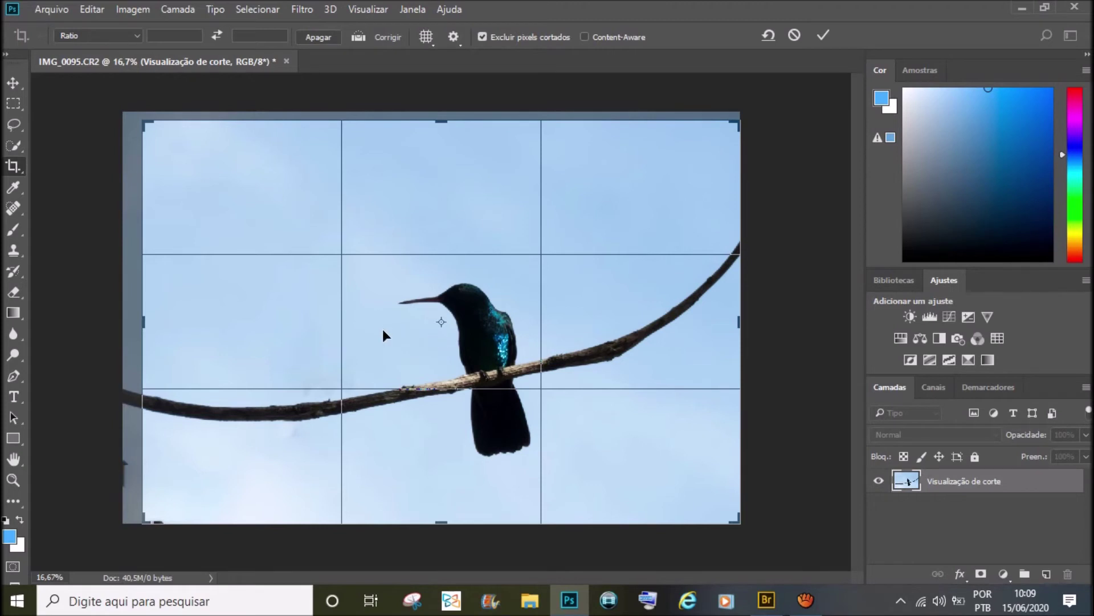
Reposition the photo within the crop, tighten the top-left corner further, and commit the crop
{"action": "left_click_drag", "start_coordinate": [397, 327], "coordinate": [431, 348]}
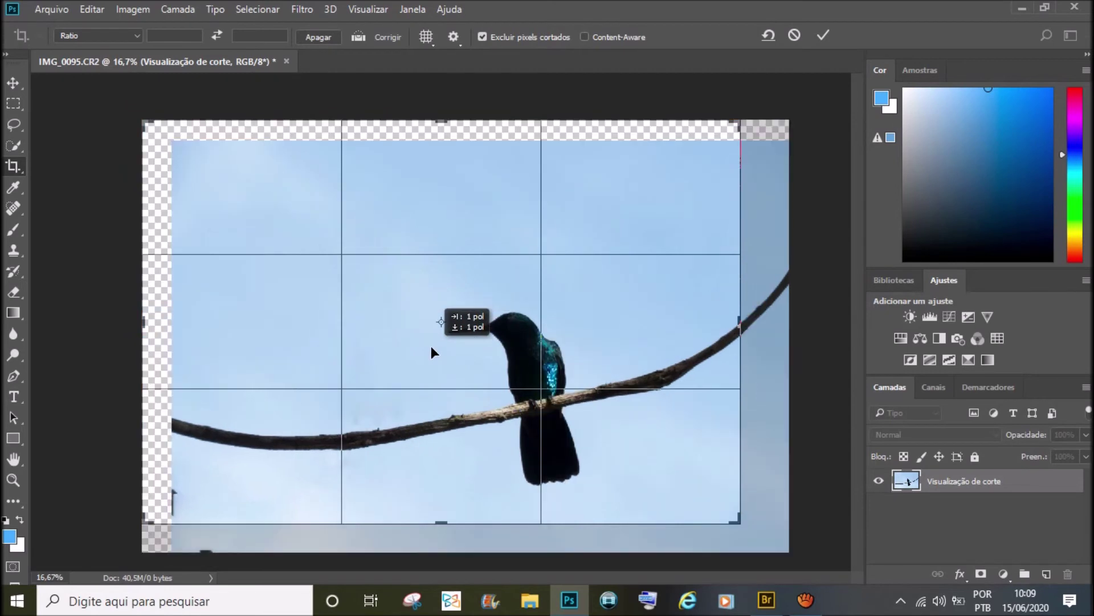
{"action": "left_click_drag", "start_coordinate": [430, 347], "coordinate": [437, 348]}
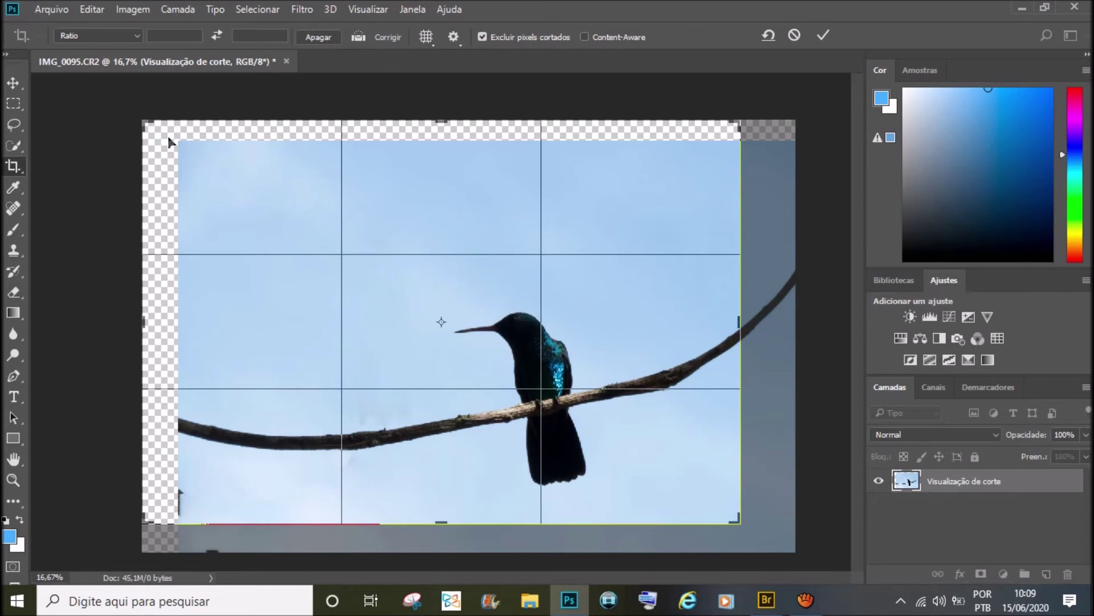
{"action": "left_click_drag", "start_coordinate": [145, 123], "coordinate": [166, 141]}
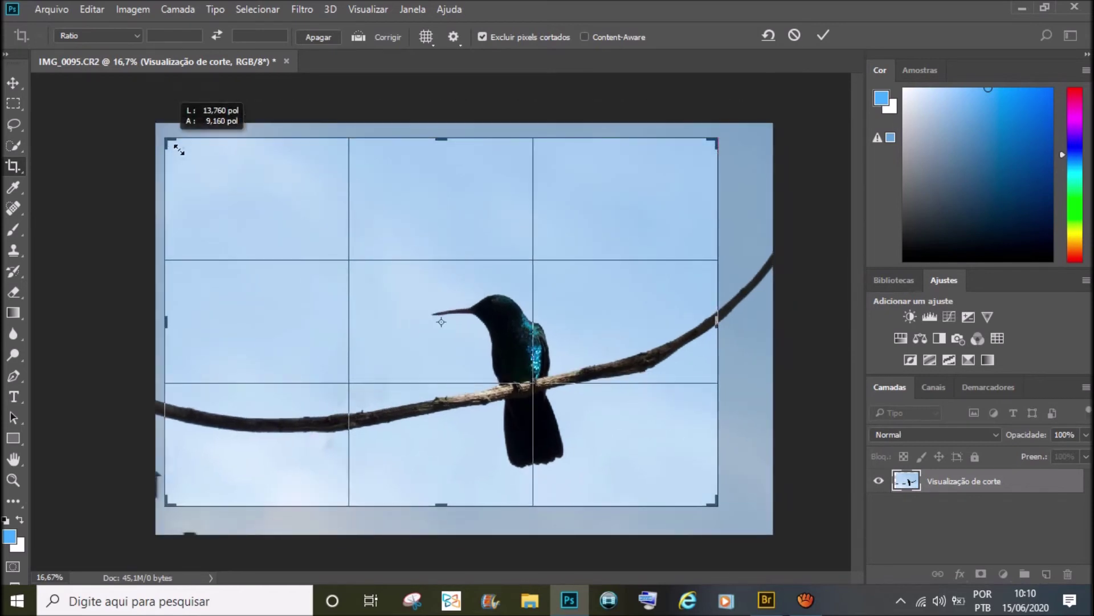
{"action": "left_click", "coordinate": [823, 36]}
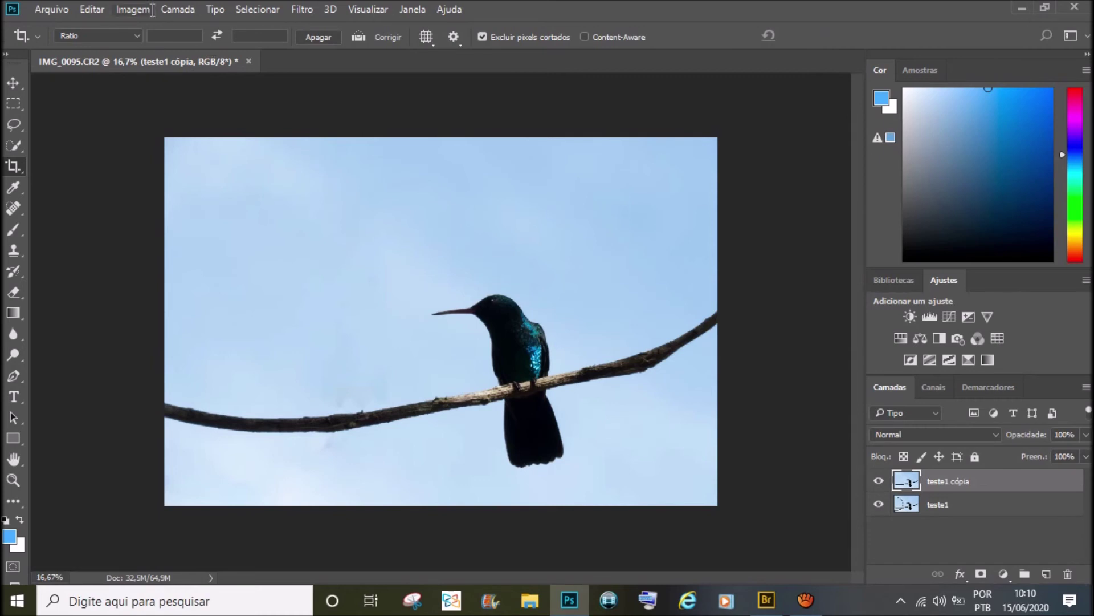
{"action": "left_click", "coordinate": [297, 9]}
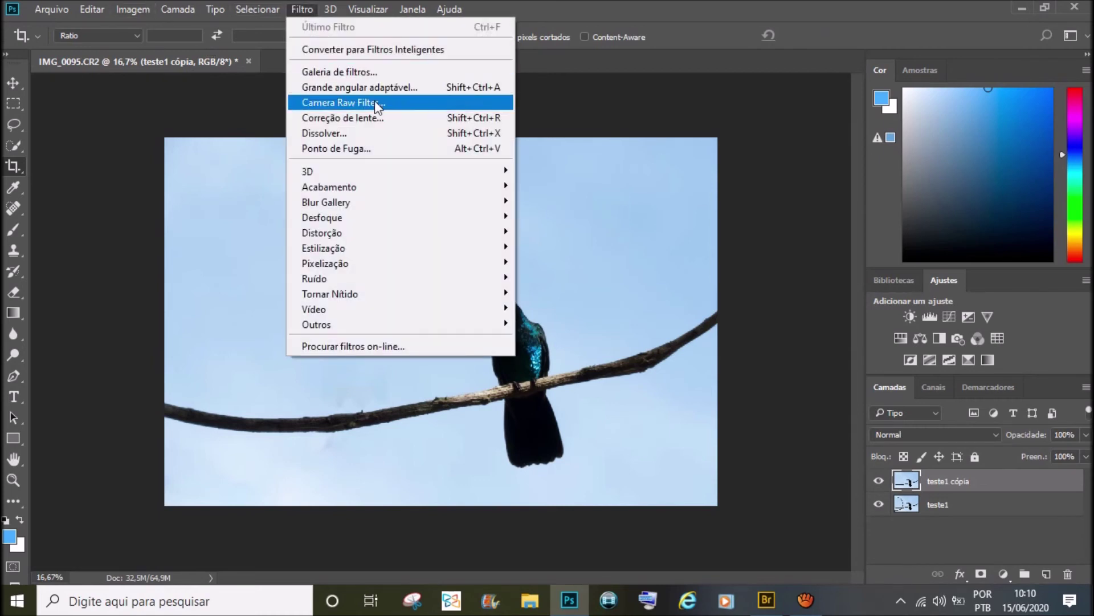
In the Camera Raw Filter, apply Automático tone settings and lower Exposição to -0,80
{"action": "left_click", "coordinate": [380, 108]}
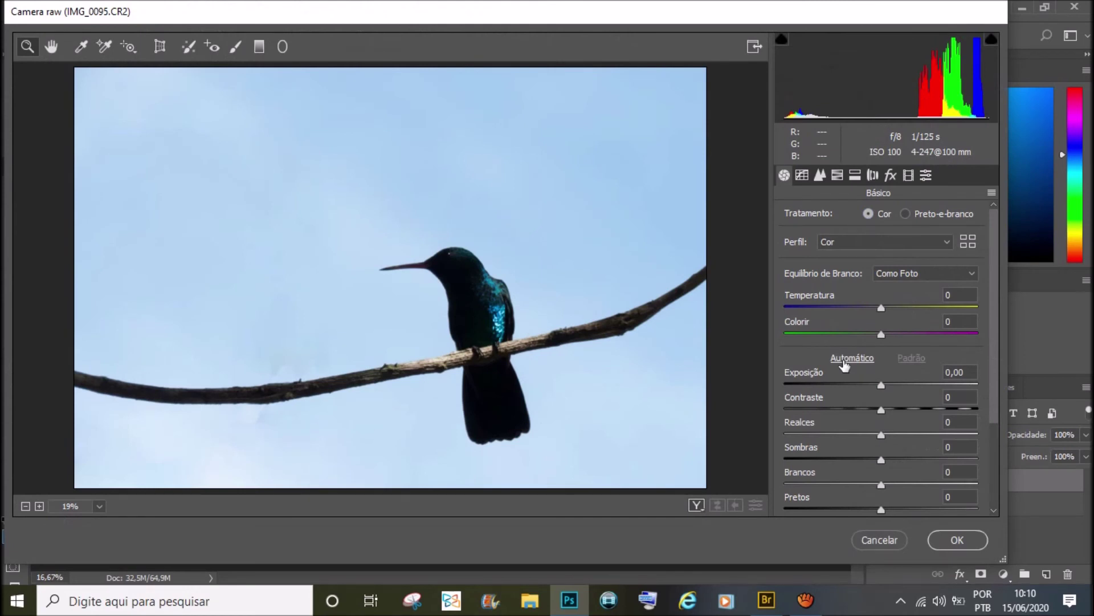
{"action": "left_click", "coordinate": [851, 358]}
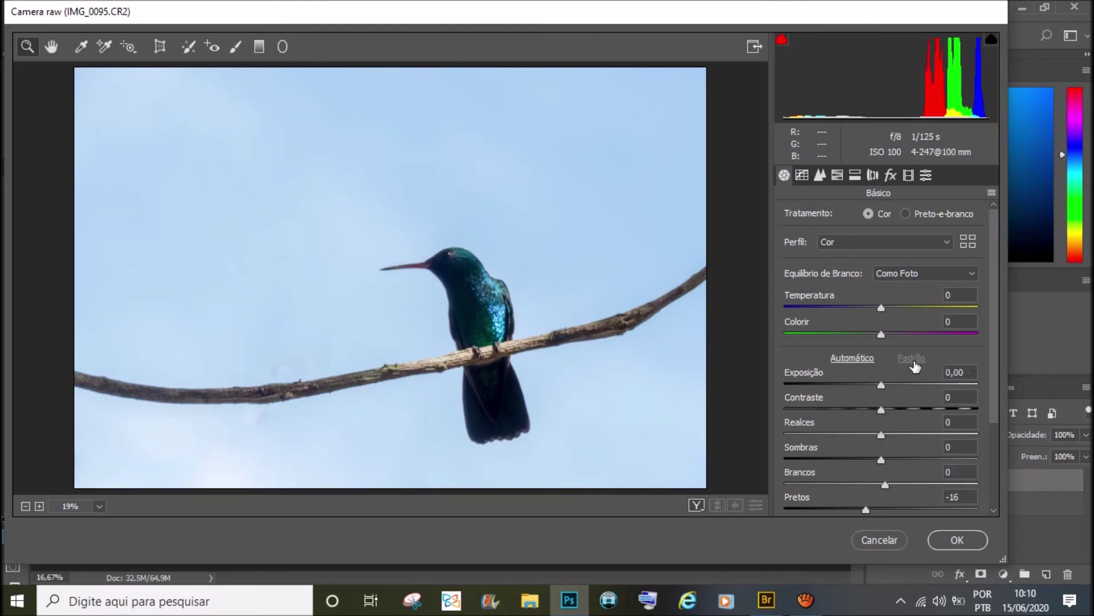
{"action": "left_click", "coordinate": [914, 361]}
{"action": "left_click", "coordinate": [849, 358]}
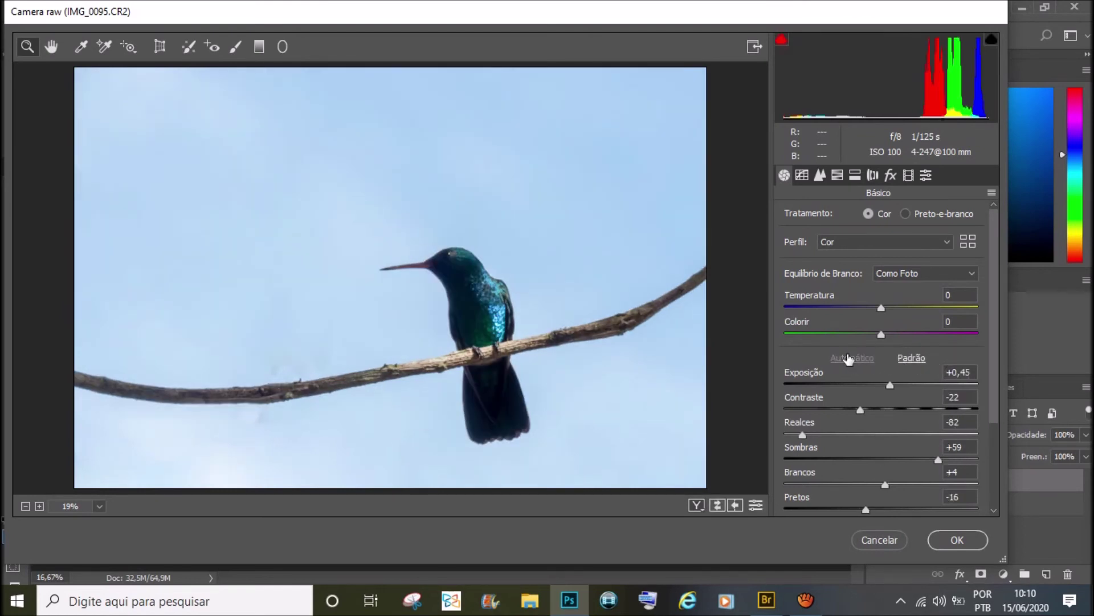
{"action": "left_click_drag", "start_coordinate": [889, 385], "coordinate": [866, 385]}
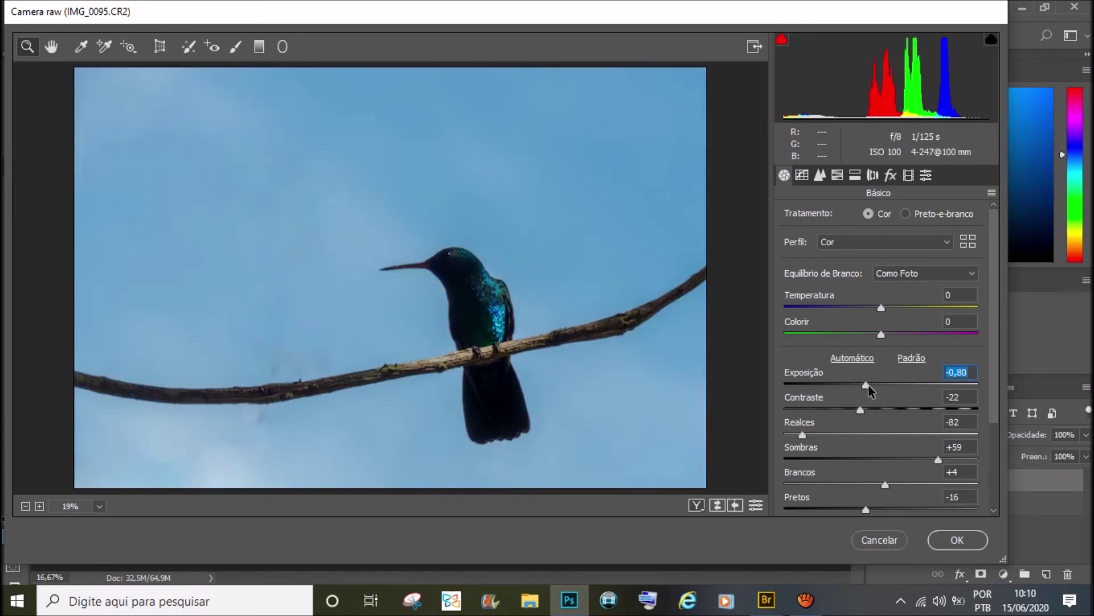
{"action": "left_click", "coordinate": [820, 176]}
Raise HSL saturation for Águas to +69 and Azuis to +59, then adjust Blues luminance
{"action": "left_click", "coordinate": [836, 176]}
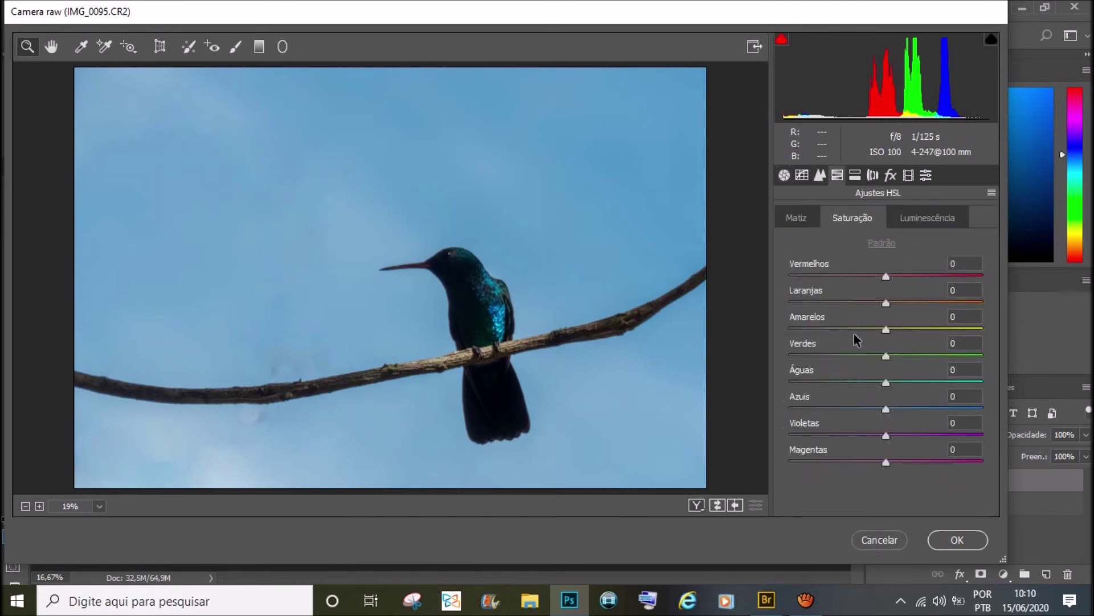
{"action": "left_click_drag", "start_coordinate": [886, 382], "coordinate": [953, 392]}
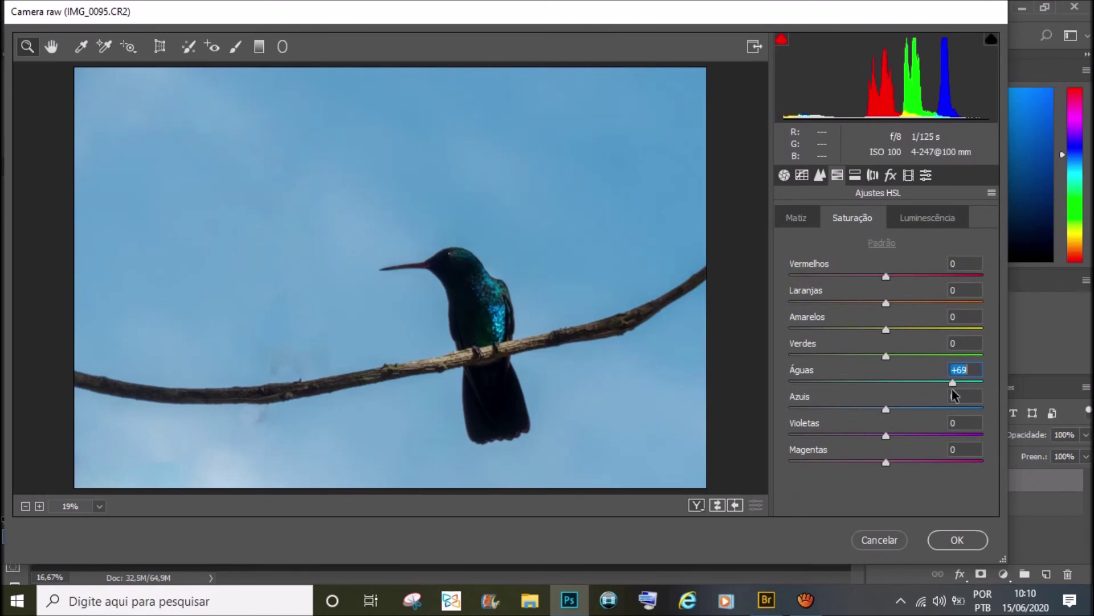
{"action": "mouse_move", "coordinate": [886, 409]}
{"action": "left_mouse_down"}
{"action": "mouse_move", "coordinate": [937, 408]}
{"action": "mouse_move", "coordinate": [852, 409]}
{"action": "mouse_move", "coordinate": [939, 410]}
{"action": "left_mouse_up"}
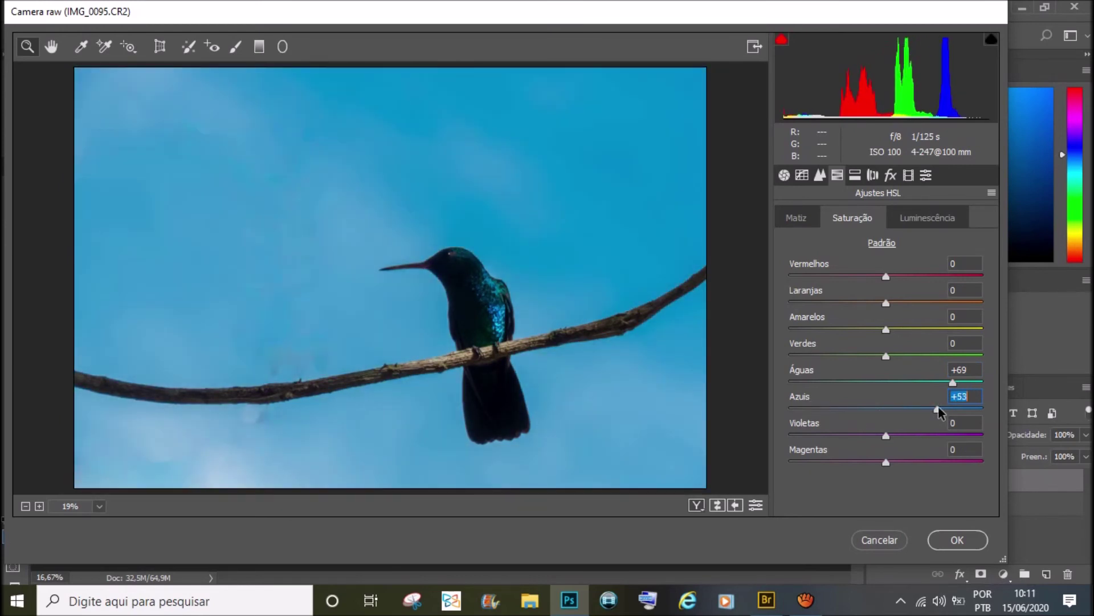
{"action": "left_click_drag", "start_coordinate": [939, 411], "coordinate": [943, 410]}
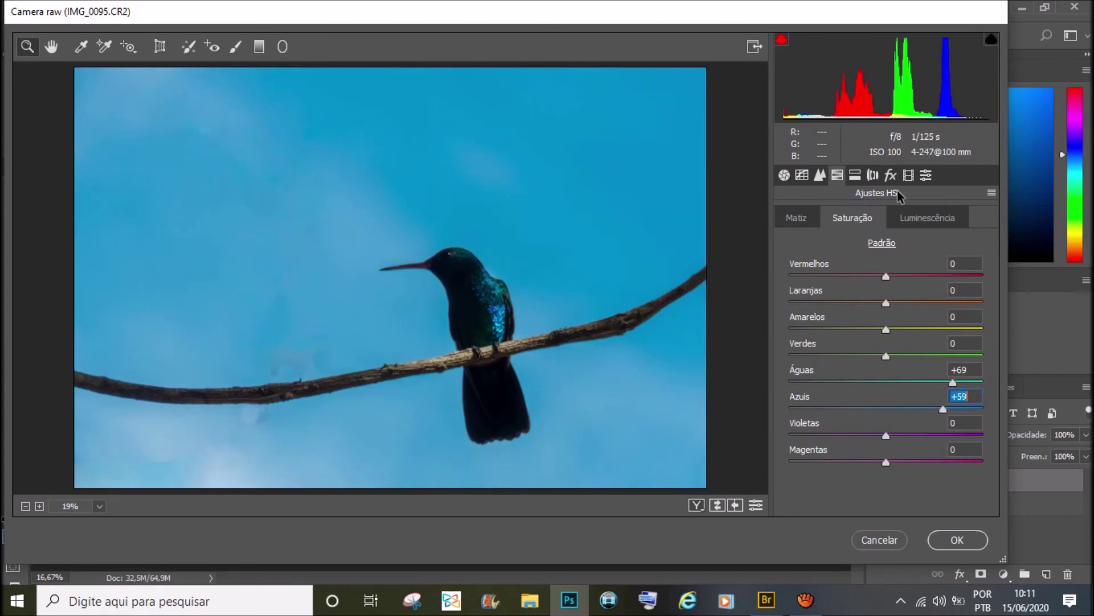
{"action": "left_click", "coordinate": [924, 219]}
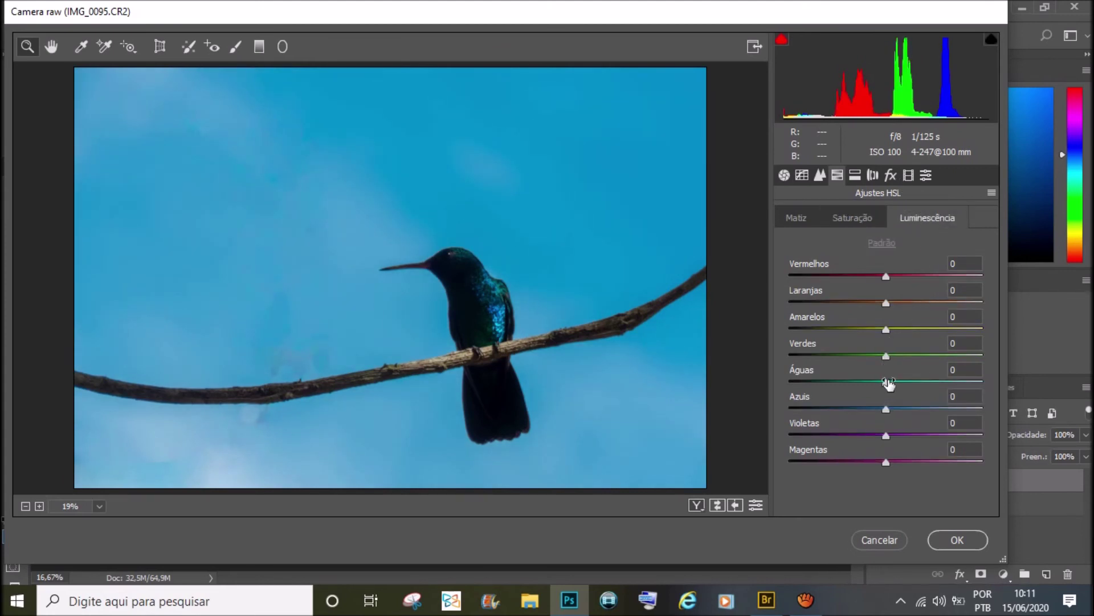
{"action": "left_click_drag", "start_coordinate": [886, 410], "coordinate": [849, 410]}
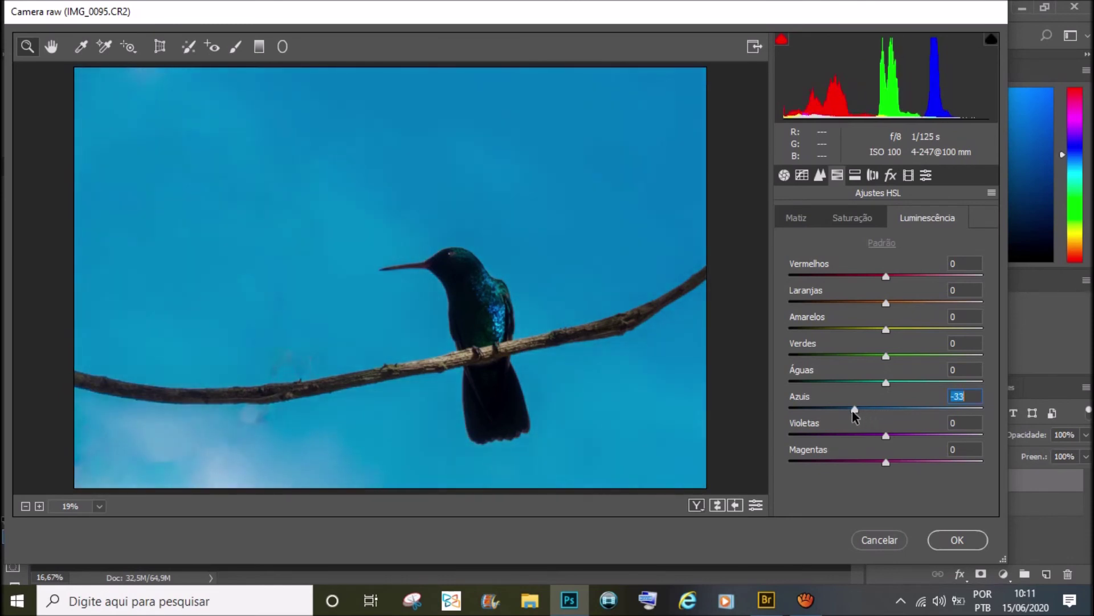
{"action": "left_click_drag", "start_coordinate": [849, 409], "coordinate": [877, 410]}
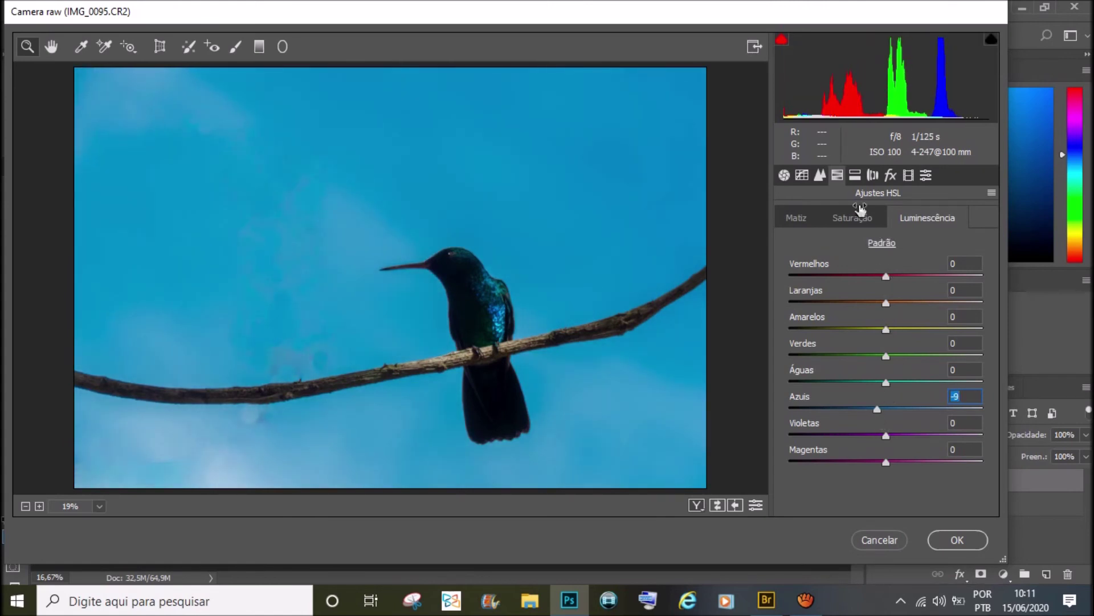
Push Vermelhos saturation to +100 and Verdes saturation to +57
{"action": "left_click", "coordinate": [855, 219]}
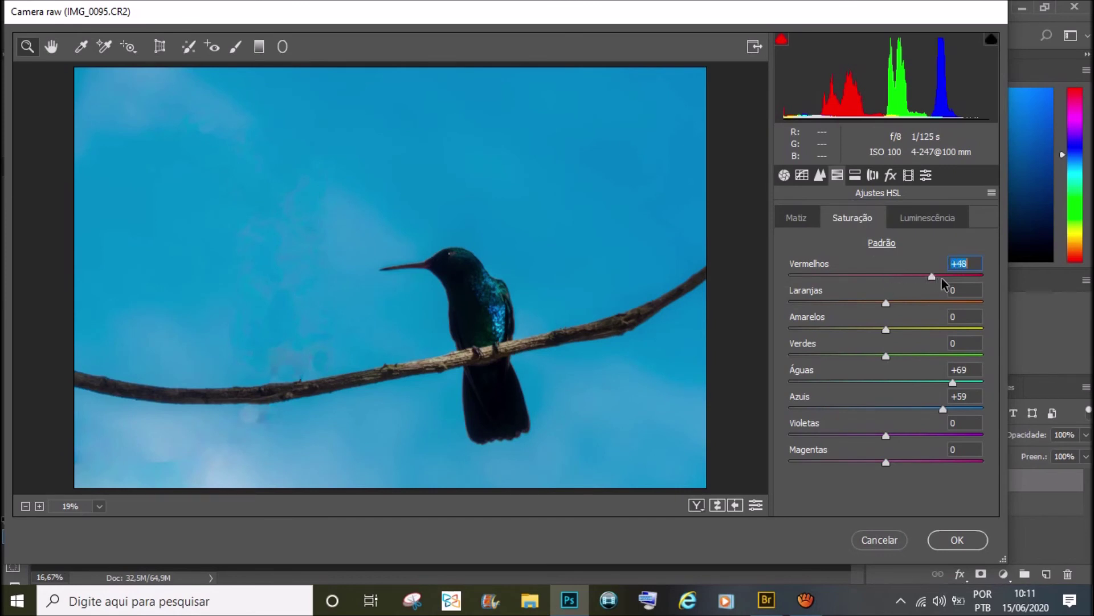
{"action": "left_click_drag", "start_coordinate": [984, 291], "coordinate": [990, 287]}
{"action": "left_click", "coordinate": [899, 356]}
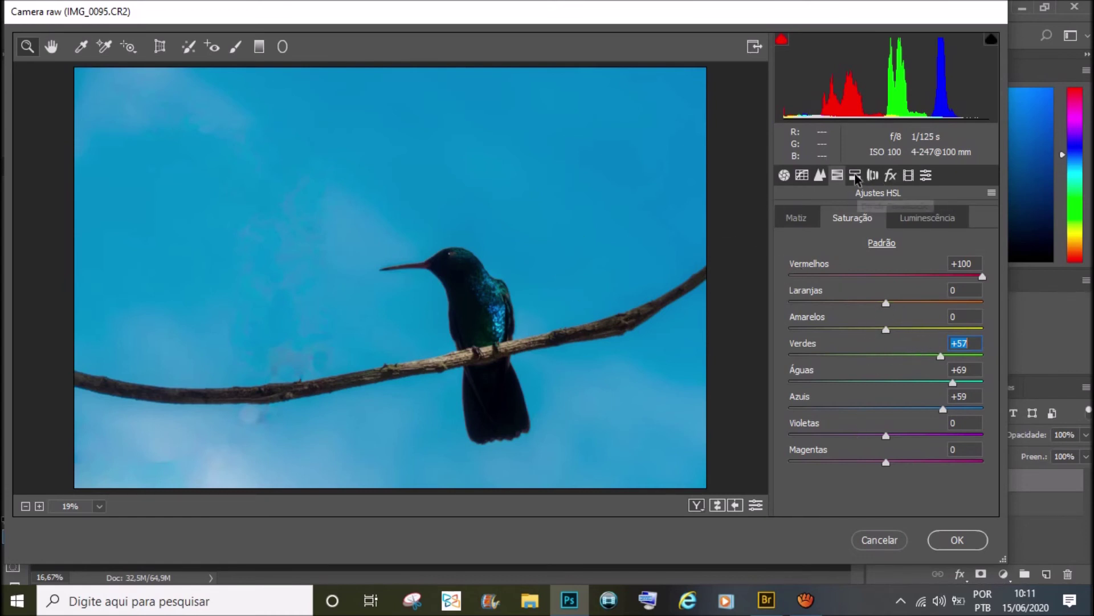
{"action": "left_click", "coordinate": [855, 175]}
In Camera Calibration, set the Azul Primário hue to around +10 to +16
{"action": "left_click", "coordinate": [872, 176]}
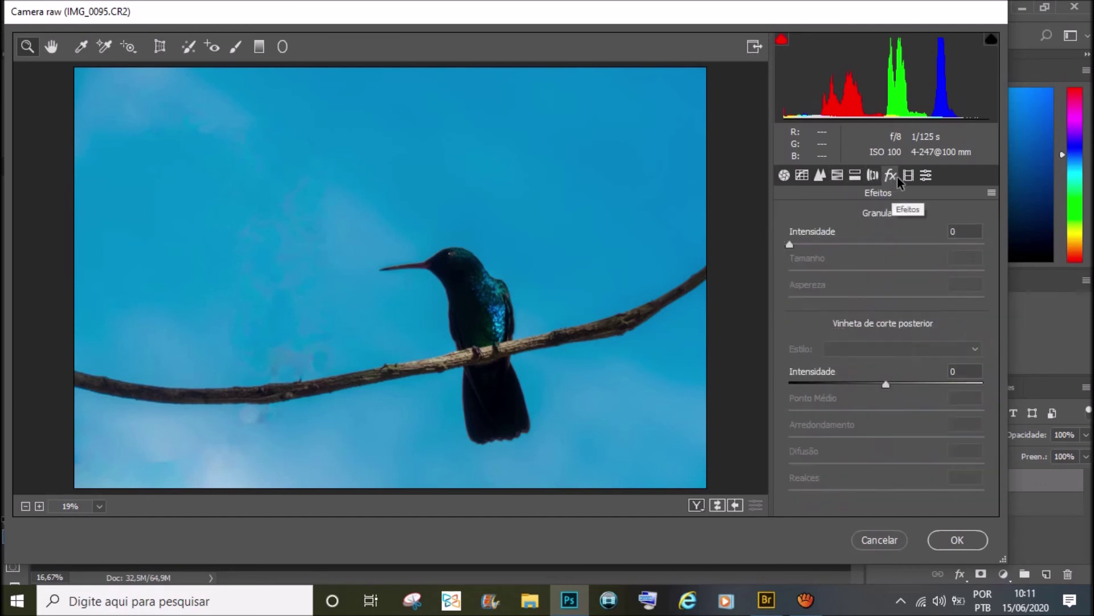
{"action": "left_click", "coordinate": [909, 175]}
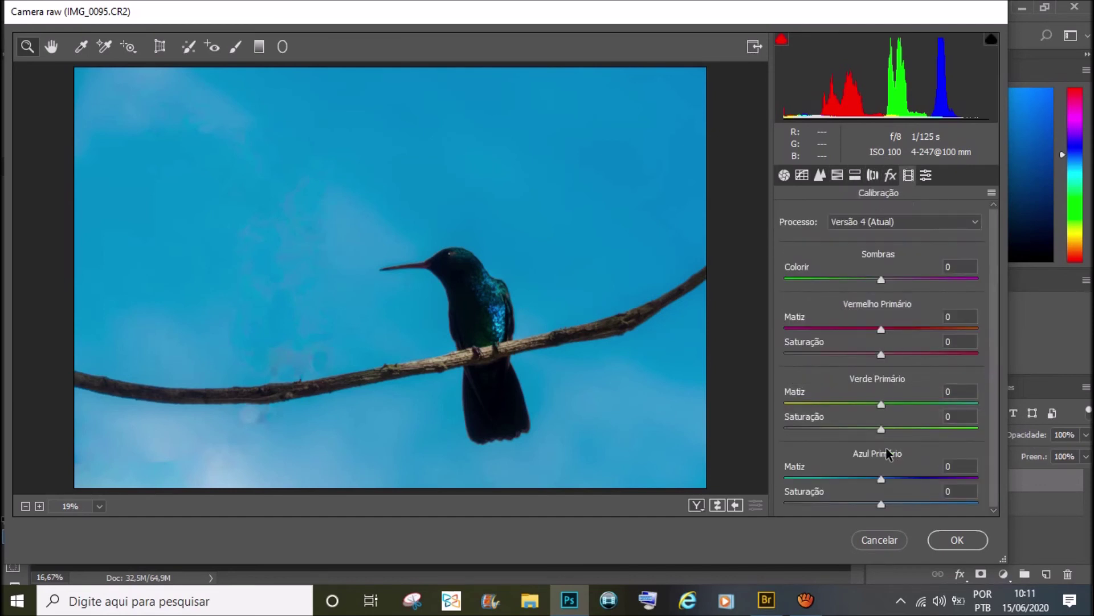
{"action": "left_click", "coordinate": [881, 480]}
{"action": "mouse_move", "coordinate": [881, 479]}
{"action": "left_mouse_down"}
{"action": "mouse_move", "coordinate": [859, 478]}
{"action": "mouse_move", "coordinate": [908, 482]}
{"action": "mouse_move", "coordinate": [877, 484]}
{"action": "left_mouse_up"}
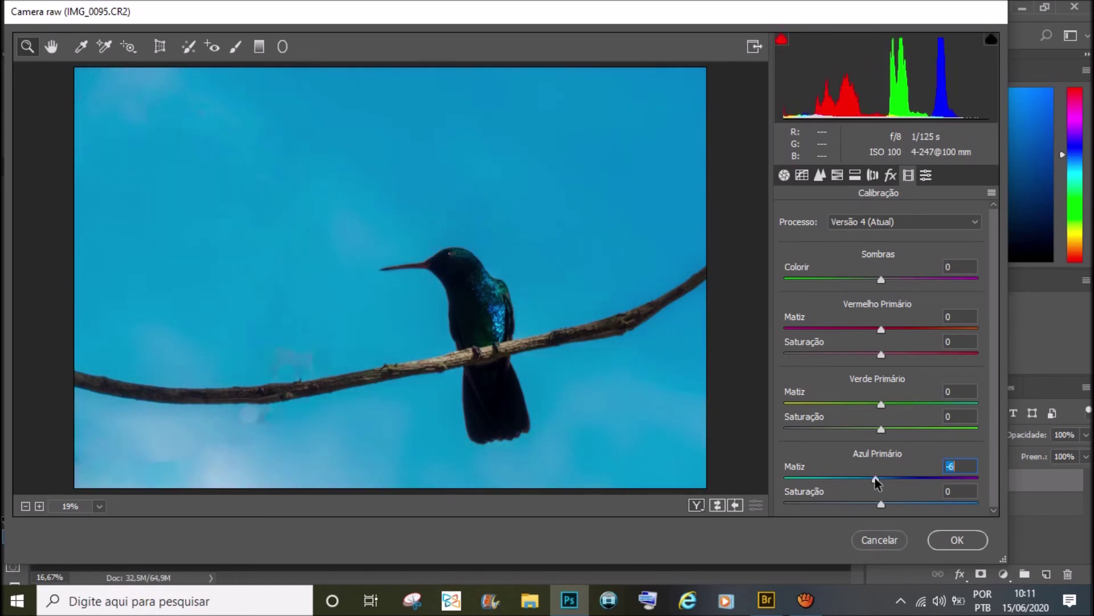
{"action": "left_click_drag", "start_coordinate": [875, 478], "coordinate": [897, 481]}
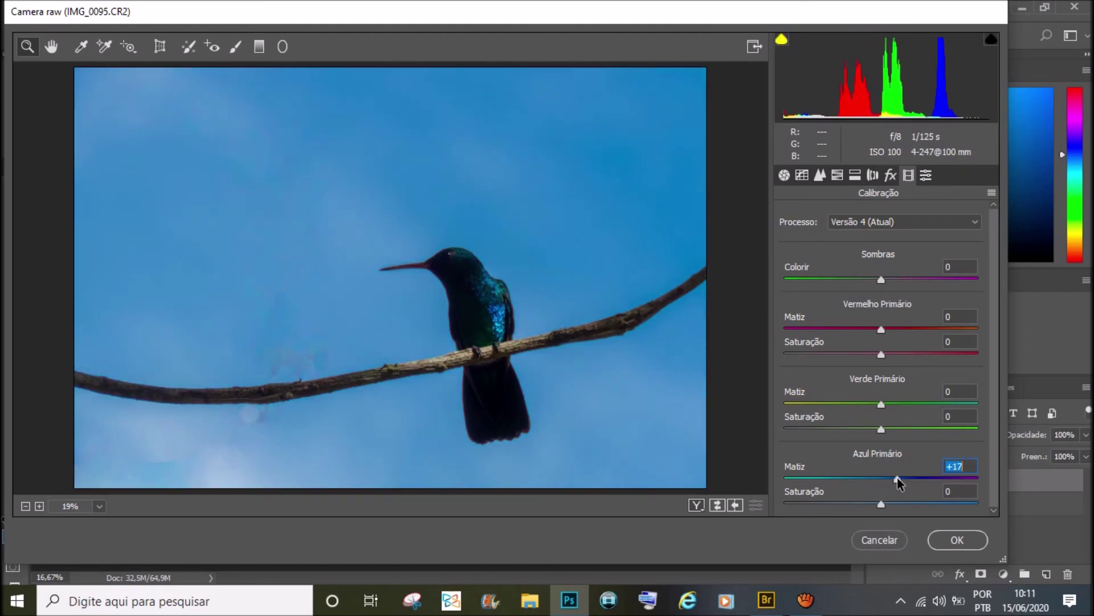
{"action": "left_click_drag", "start_coordinate": [898, 483], "coordinate": [900, 484]}
{"action": "left_click_drag", "start_coordinate": [897, 480], "coordinate": [899, 483]}
{"action": "left_click", "coordinate": [926, 175]}
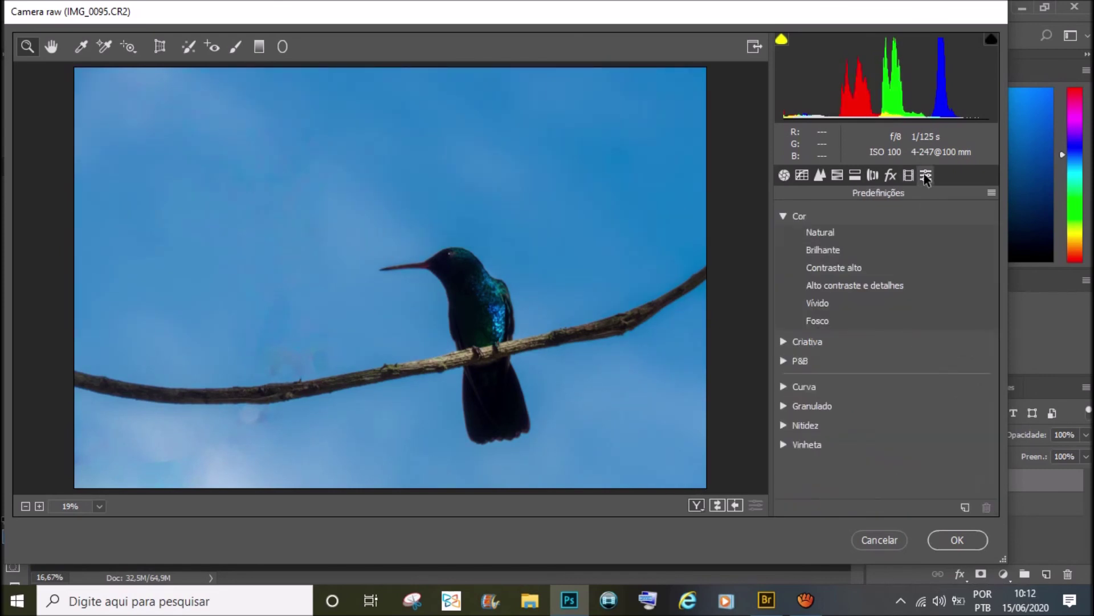
Tint the split-toning highlights to hue 251, saturation 16, and apply the Camera Raw filter
{"action": "left_click", "coordinate": [891, 175]}
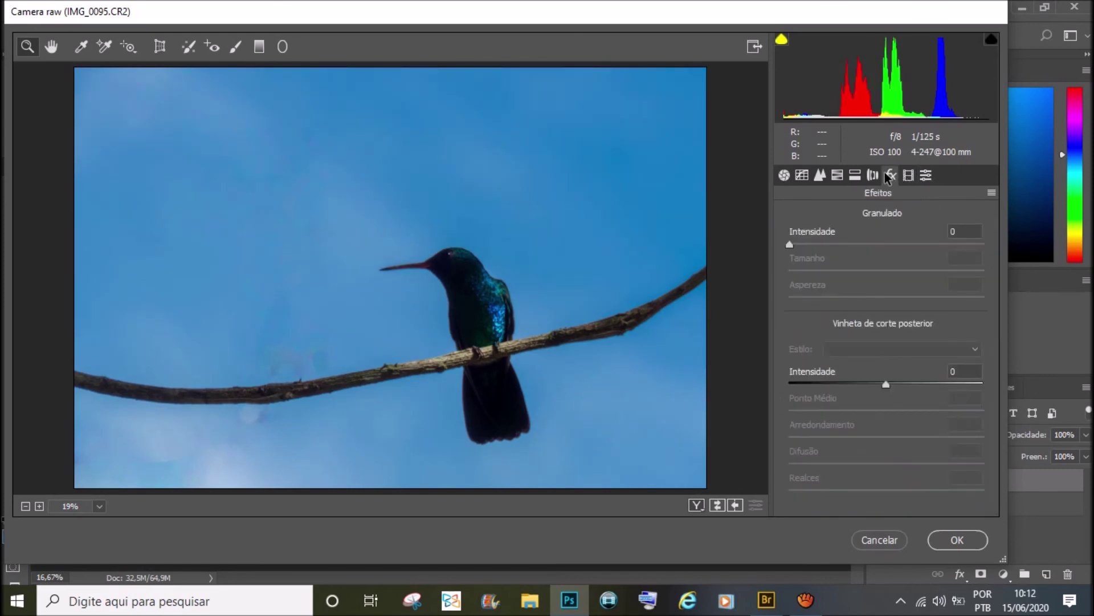
{"action": "left_click", "coordinate": [855, 174]}
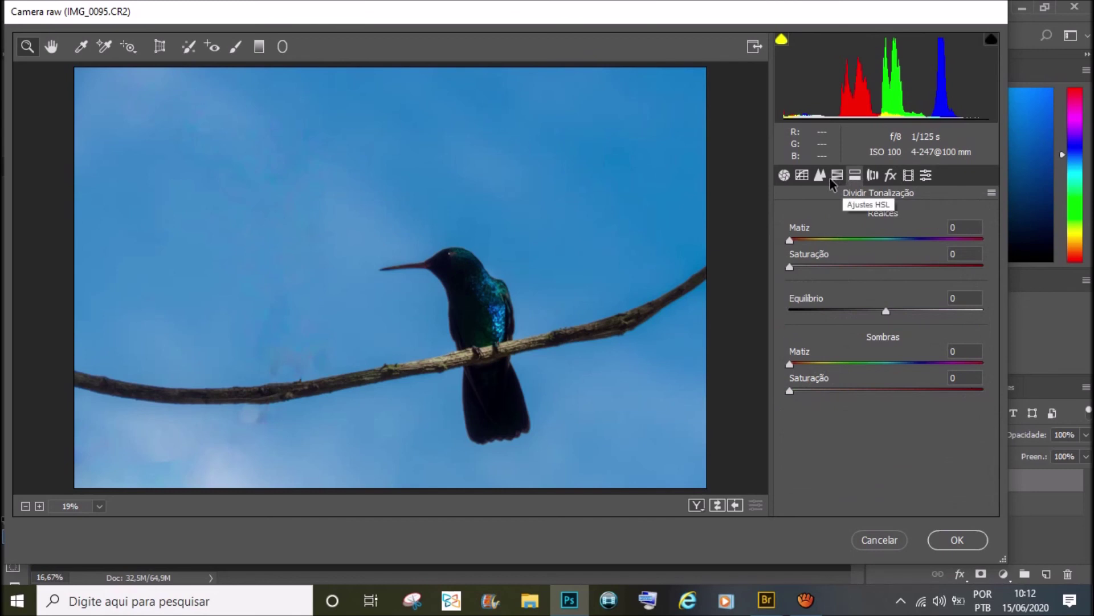
{"action": "left_click", "coordinate": [790, 267]}
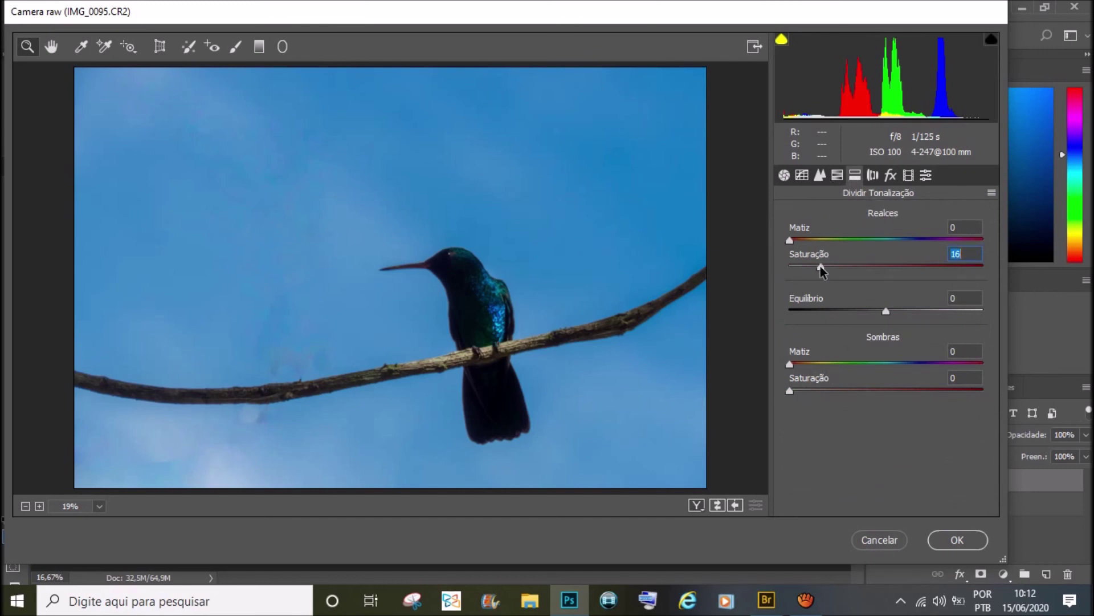
{"action": "mouse_move", "coordinate": [789, 240]}
{"action": "left_mouse_down"}
{"action": "mouse_move", "coordinate": [901, 241]}
{"action": "mouse_move", "coordinate": [876, 243]}
{"action": "left_mouse_up"}
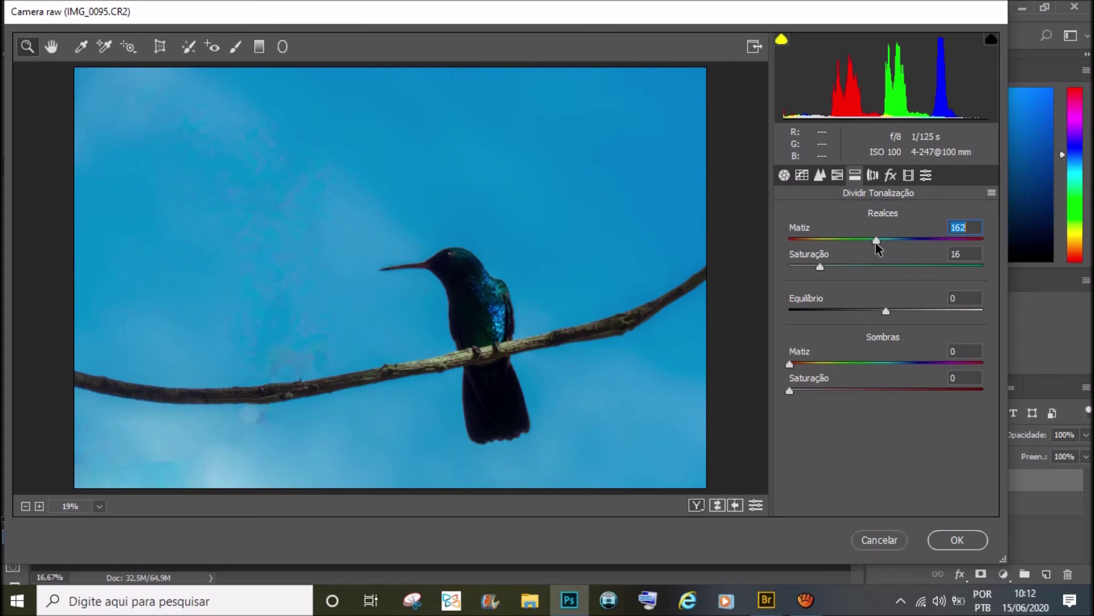
{"action": "left_click_drag", "start_coordinate": [874, 243], "coordinate": [923, 259]}
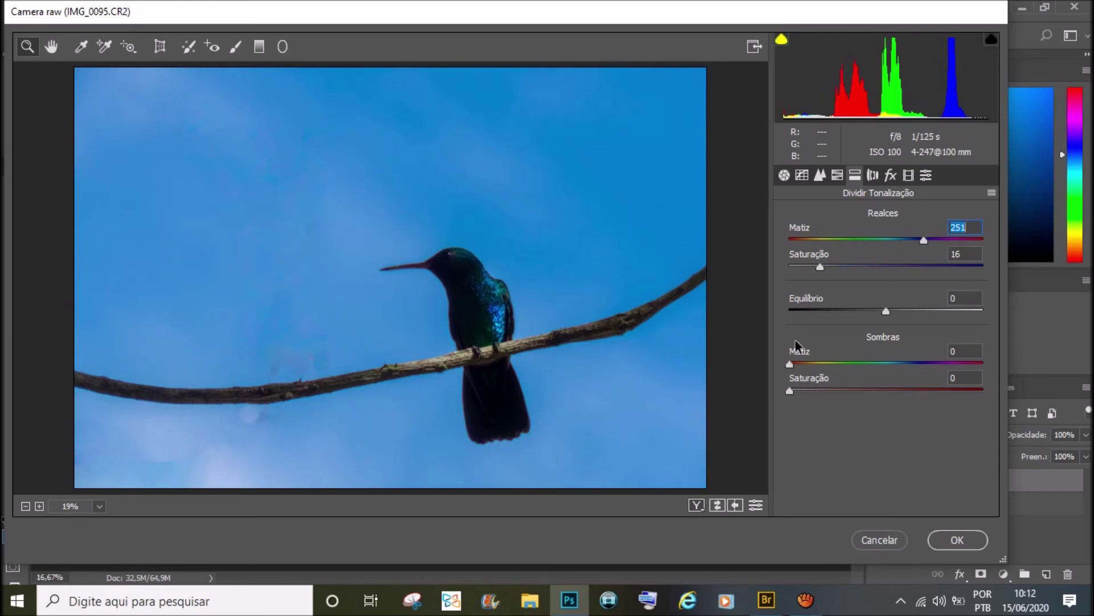
{"action": "left_click", "coordinate": [956, 541]}
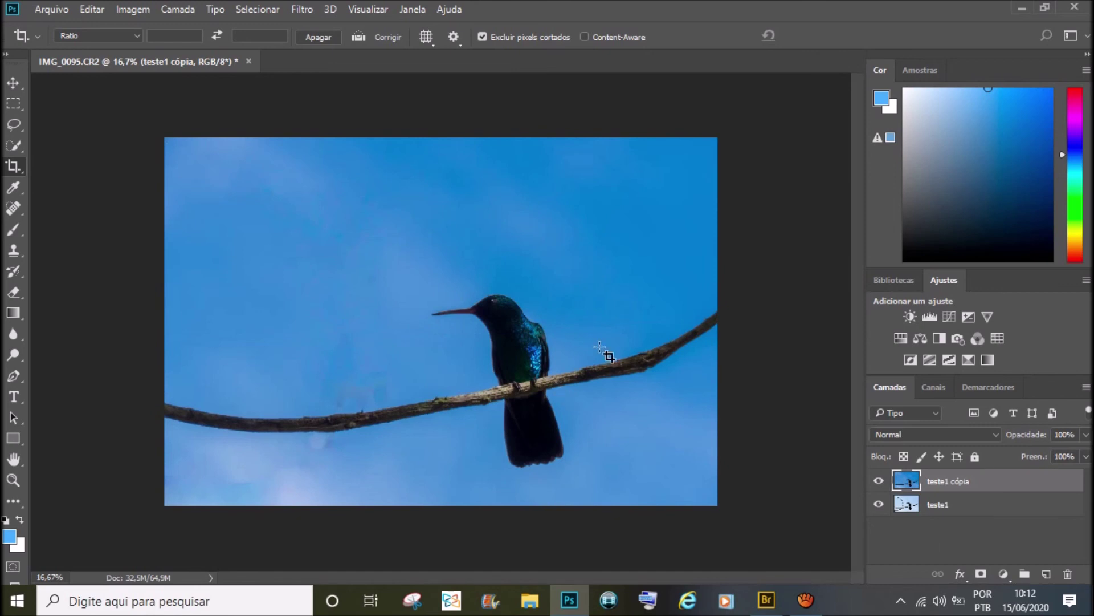
Add a Matiz/Saturação 1 adjustment layer with saturation set to +15
{"action": "left_click", "coordinate": [878, 482]}
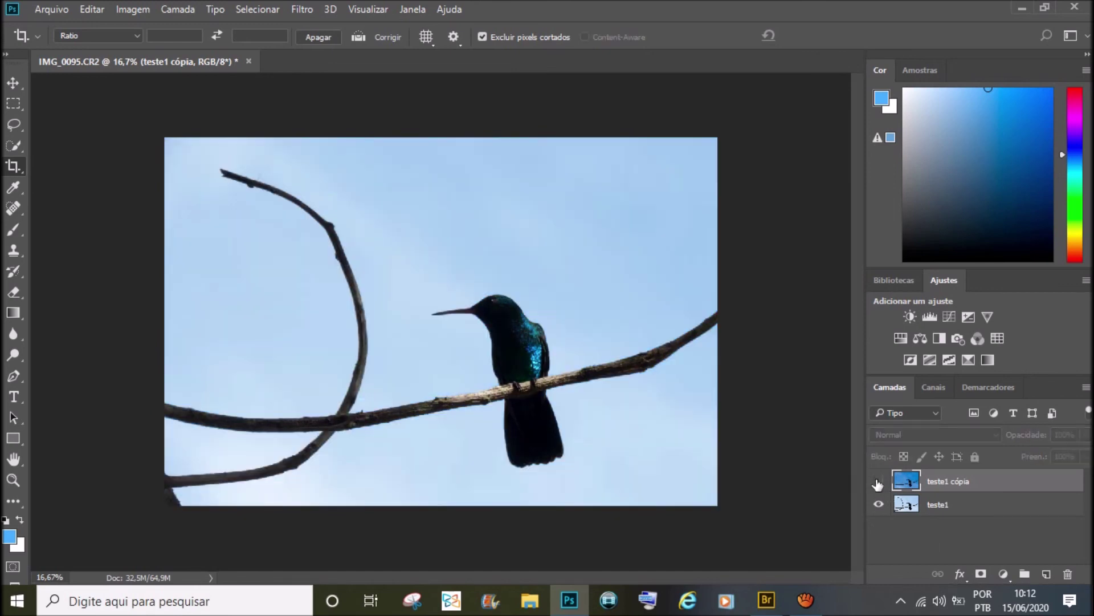
{"action": "left_click", "coordinate": [878, 482]}
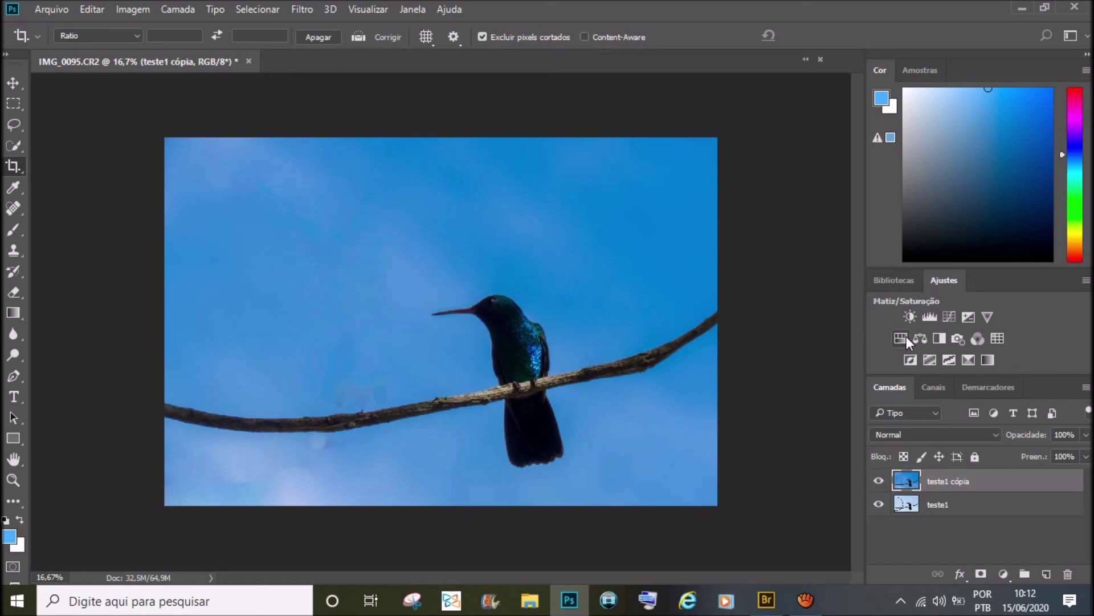
{"action": "left_click", "coordinate": [906, 336]}
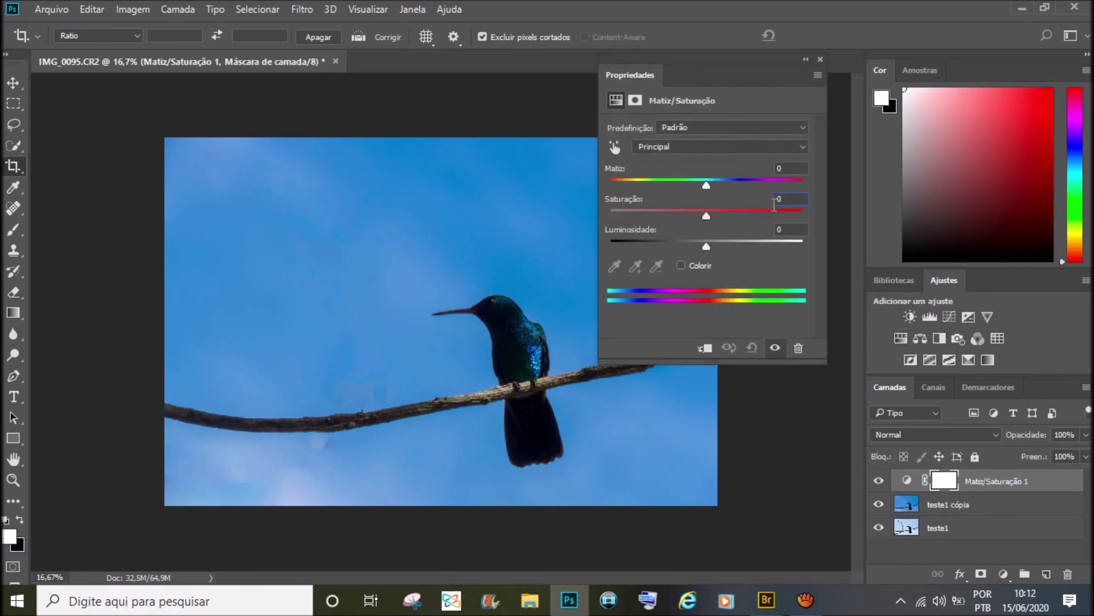
{"action": "type", "text": "20"}
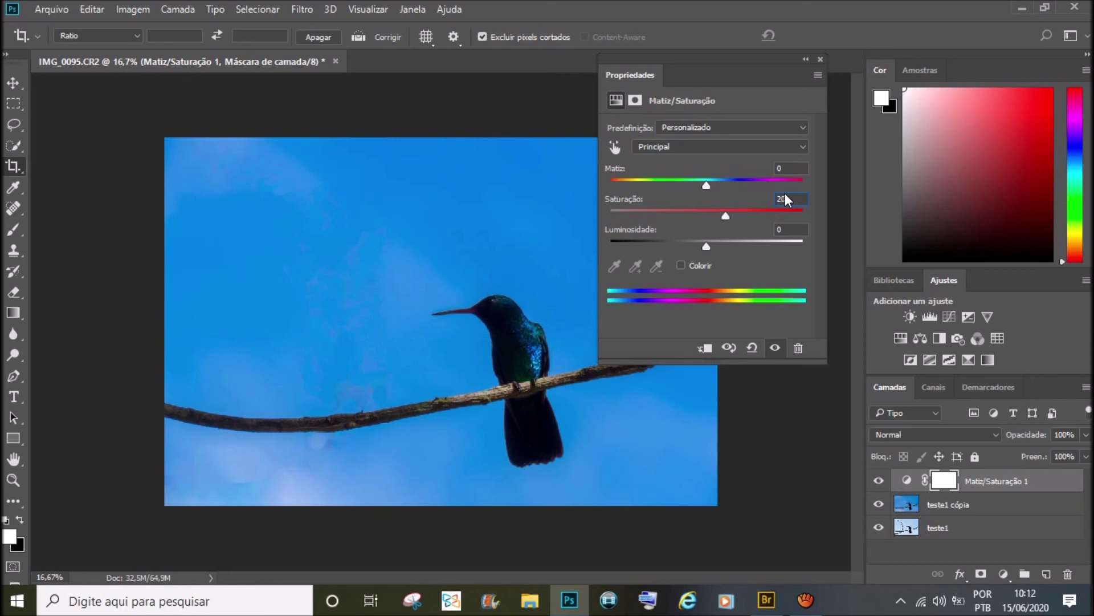
{"action": "left_click_drag", "start_coordinate": [796, 201], "coordinate": [760, 195]}
{"action": "type", "text": "1"}
{"action": "type", "text": "5"}
{"action": "left_click", "coordinate": [821, 55]}
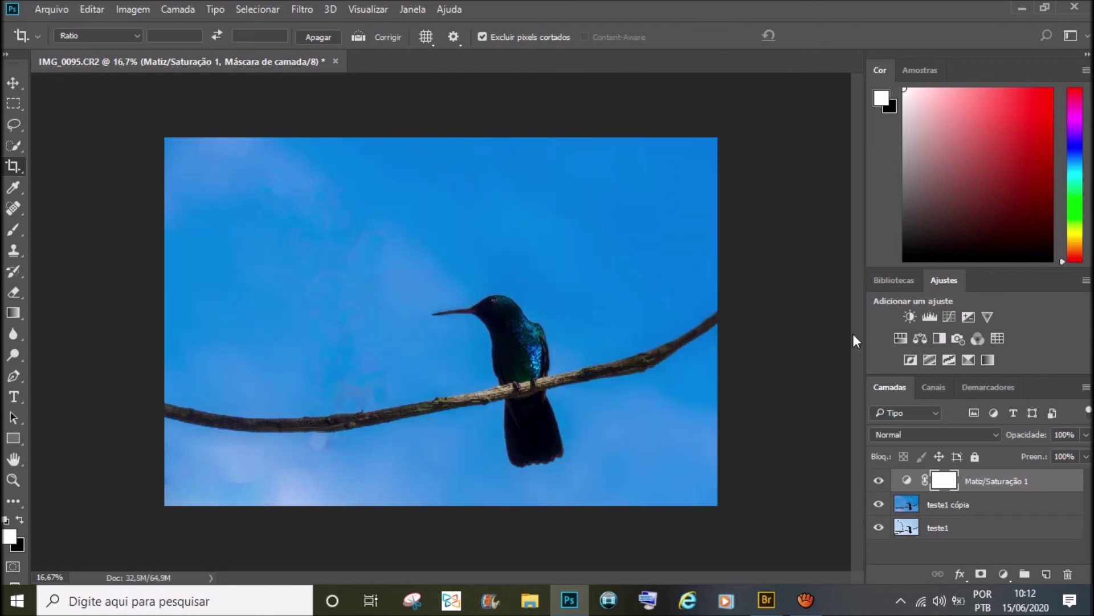
{"action": "left_click", "coordinate": [879, 503]}
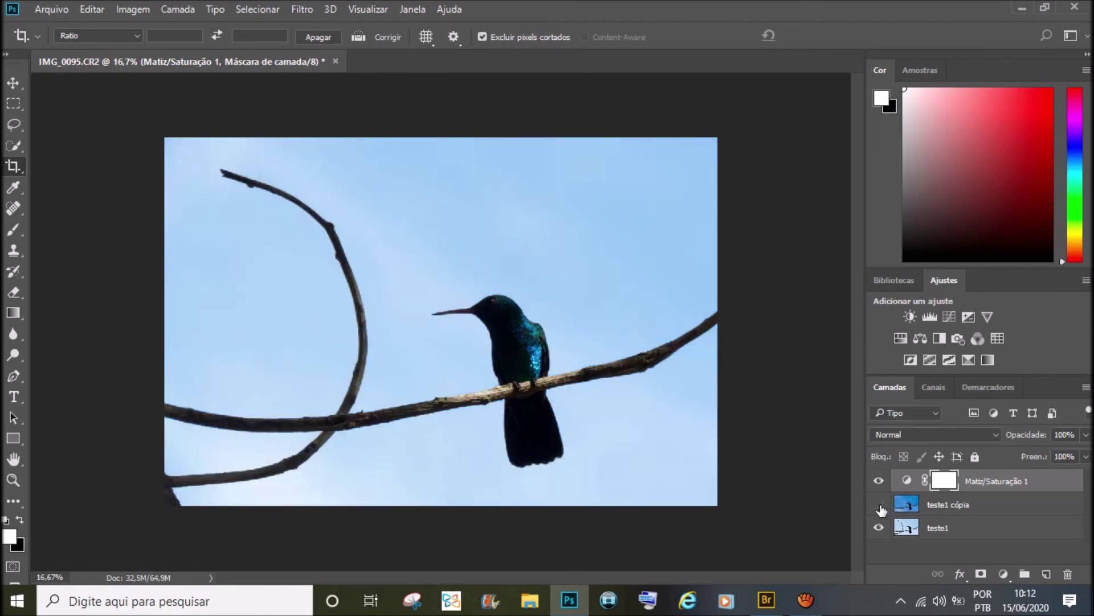
{"action": "left_click", "coordinate": [879, 504]}
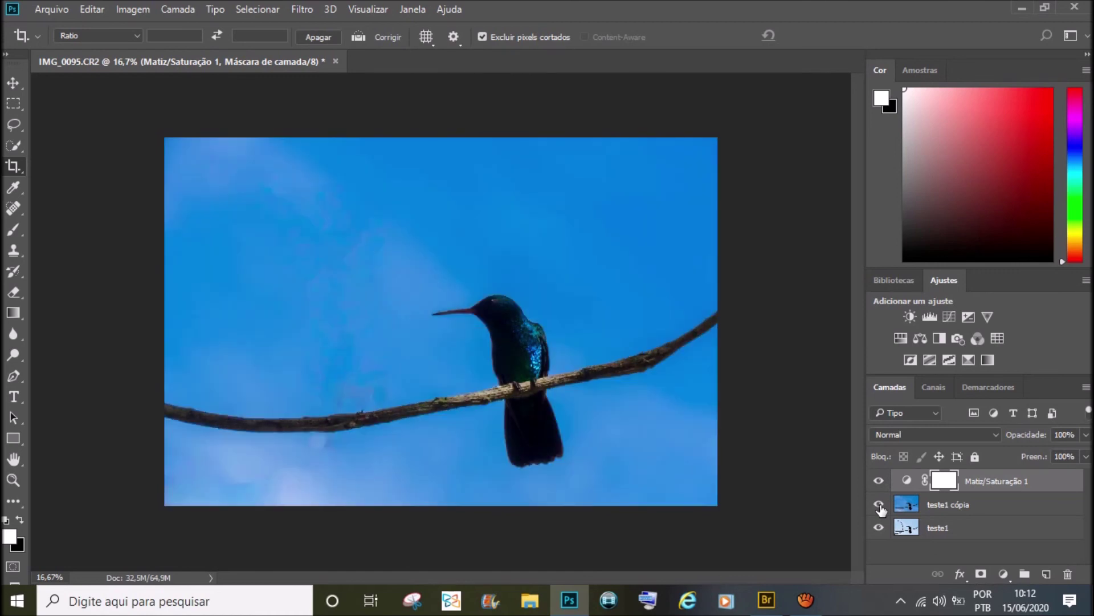
{"action": "left_click", "coordinate": [880, 505]}
{"action": "left_click", "coordinate": [879, 505]}
{"action": "left_click", "coordinate": [879, 505]}
{"action": "left_click", "coordinate": [879, 505]}
{"action": "left_click", "coordinate": [880, 505]}
{"action": "left_click", "coordinate": [880, 505]}
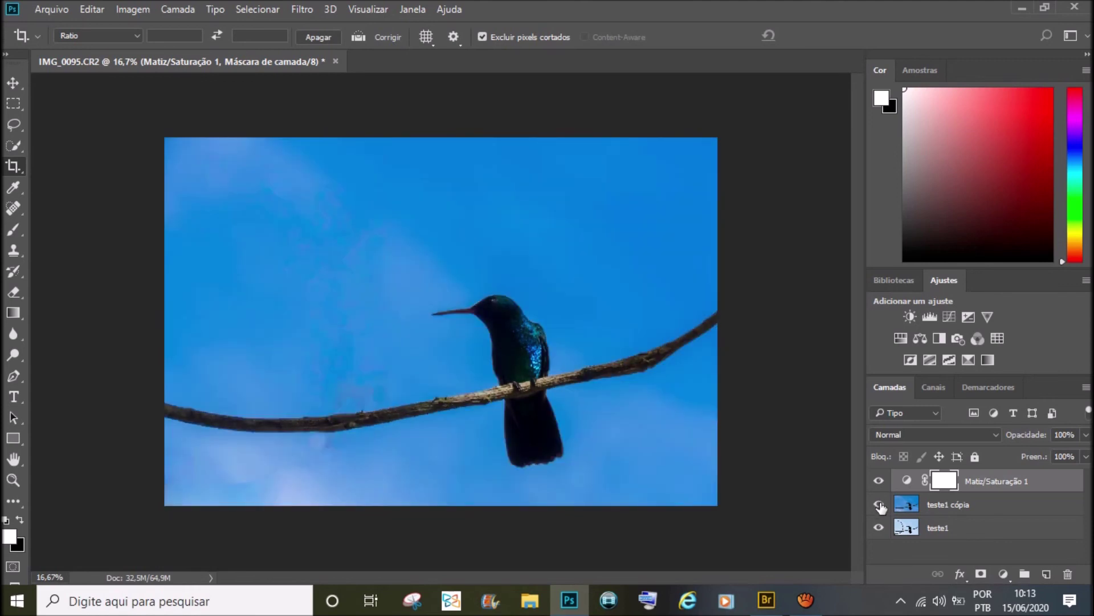